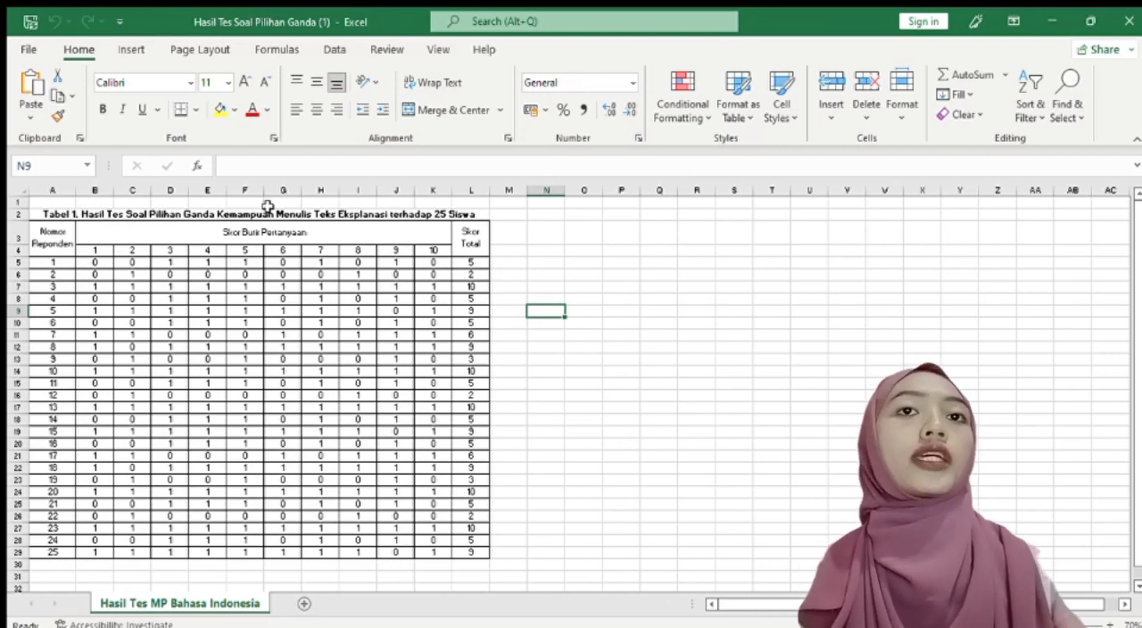
Review the 25 respondent numbers, the ten question columns and the Skor Total column in the multiple-choice results table
{"action": "left_click", "coordinate": [54, 261]}
{"action": "left_click_drag", "start_coordinate": [55, 262], "coordinate": [53, 559]}
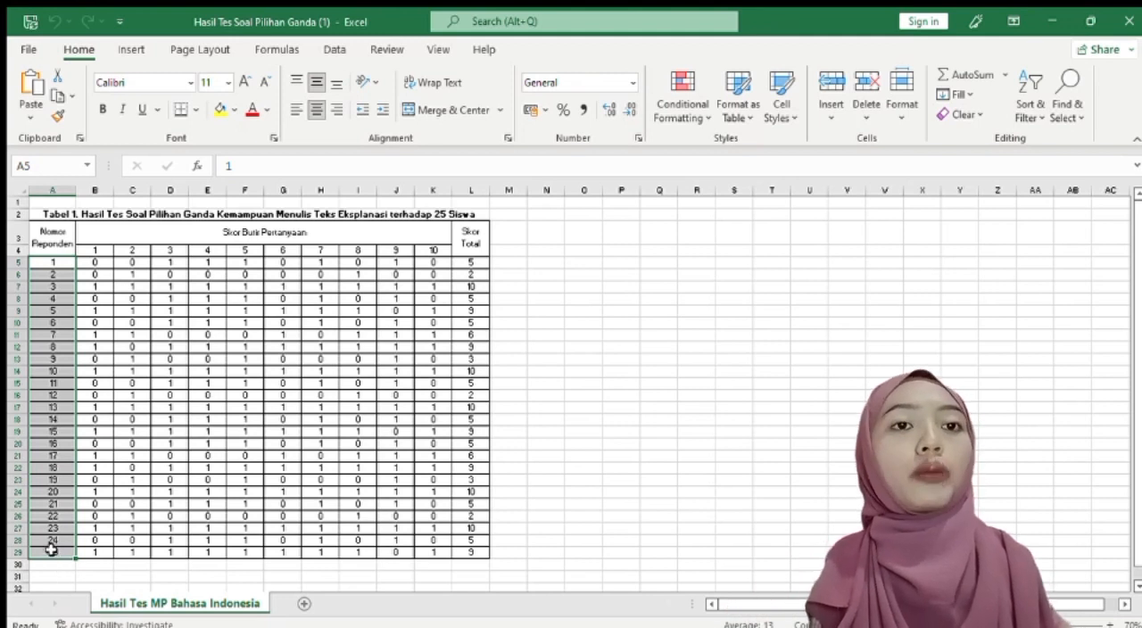
{"action": "left_click", "coordinate": [51, 551]}
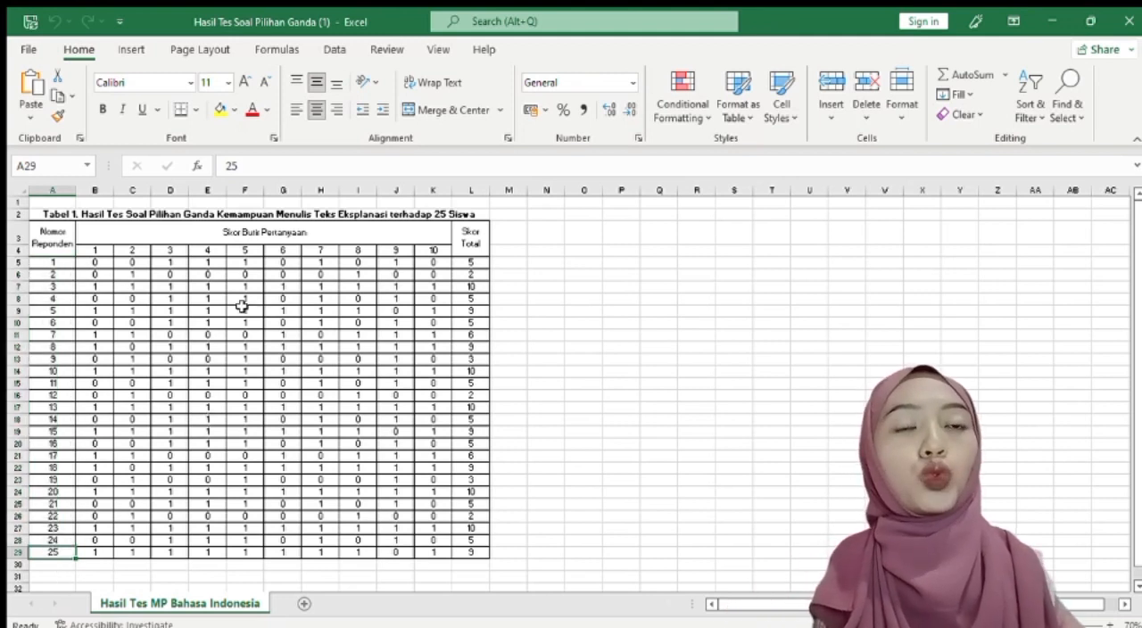
{"action": "left_click_drag", "start_coordinate": [94, 256], "coordinate": [429, 250]}
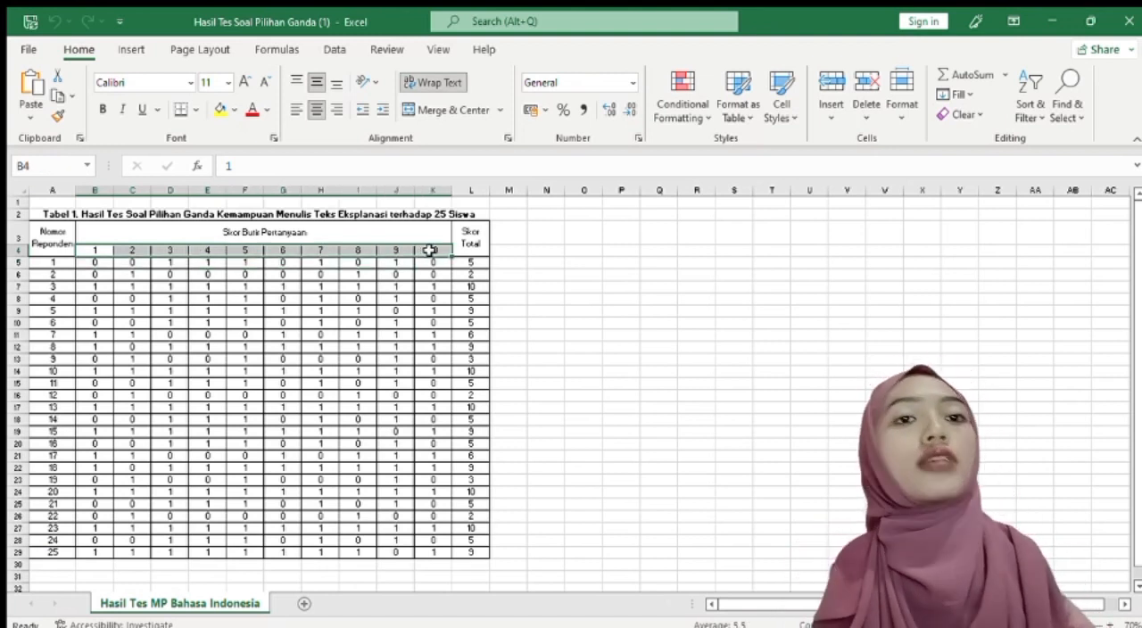
{"action": "left_click", "coordinate": [401, 285]}
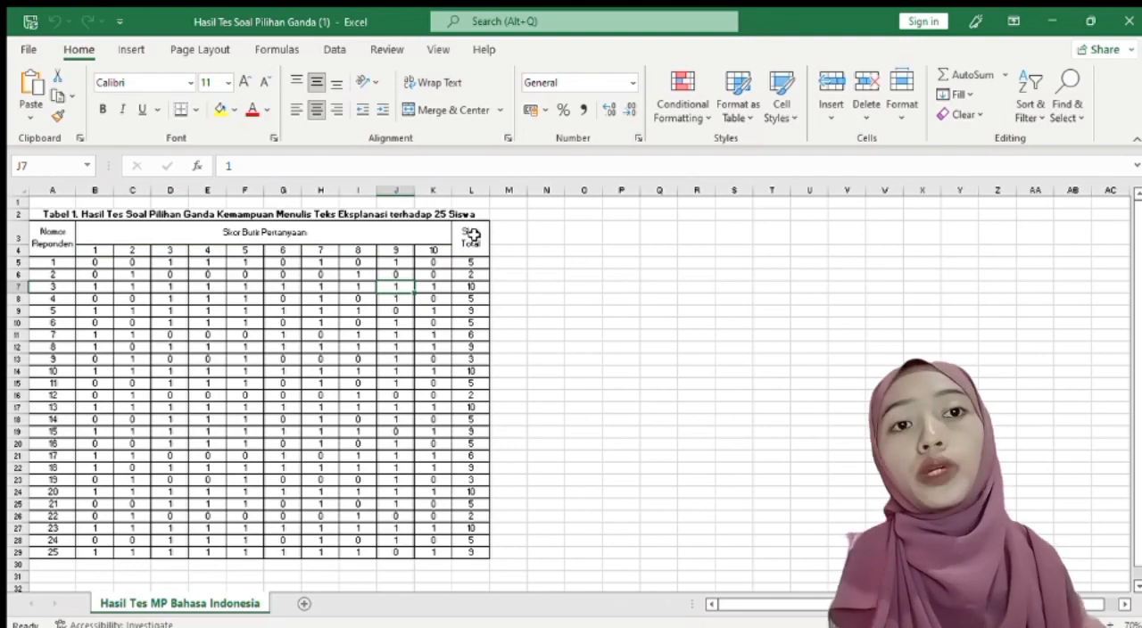
{"action": "left_click", "coordinate": [471, 235]}
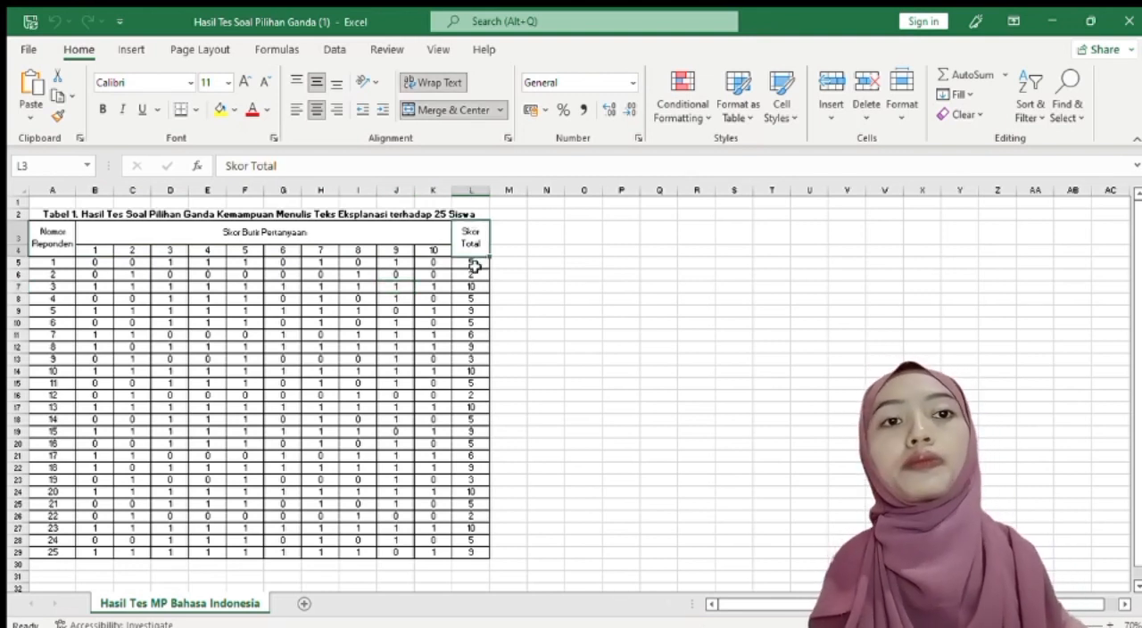
{"action": "left_click", "coordinate": [473, 263]}
{"action": "left_click_drag", "start_coordinate": [473, 264], "coordinate": [477, 362]}
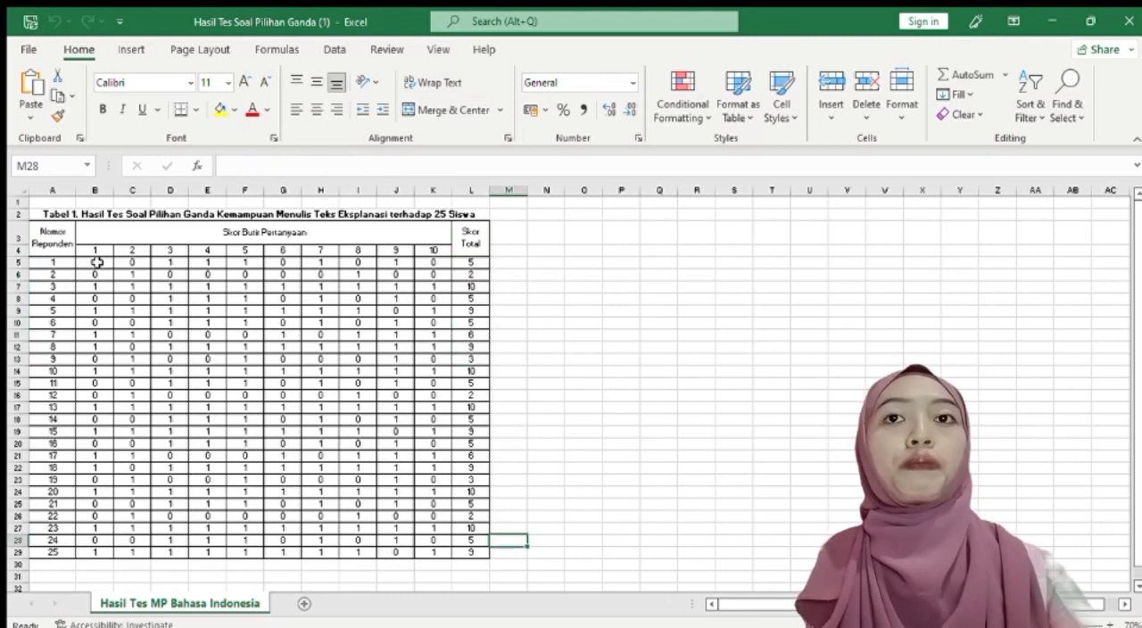
Copy the item and total scores in B5:L29 and paste them into the SPSS data editor from the first cell
{"action": "left_click_drag", "start_coordinate": [96, 263], "coordinate": [466, 553]}
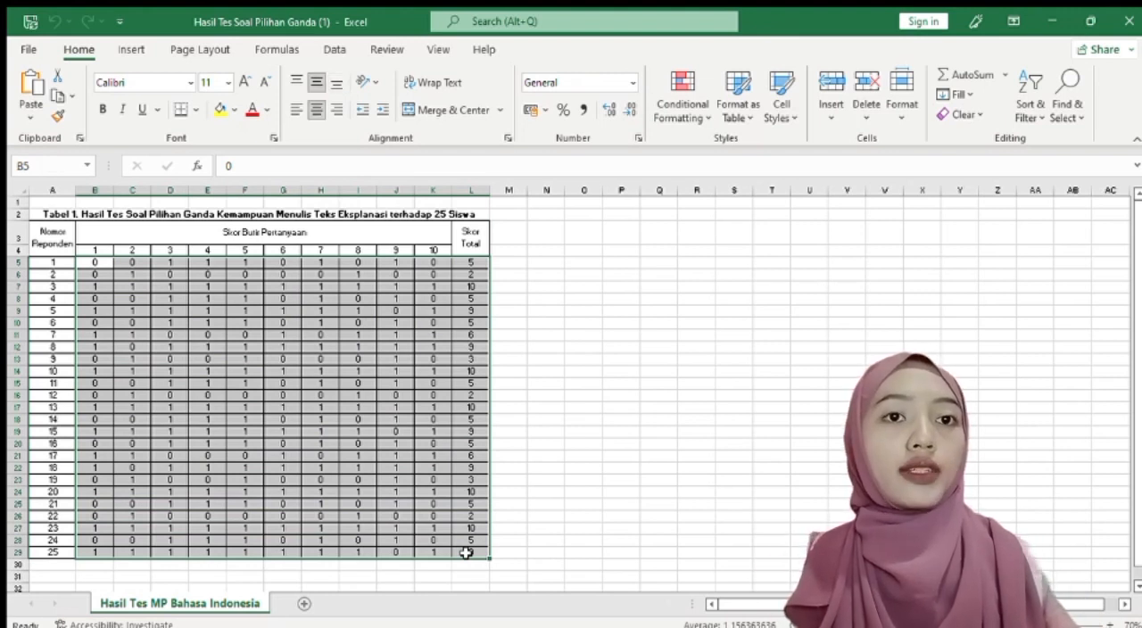
{"action": "key", "text": "ctrl+c"}
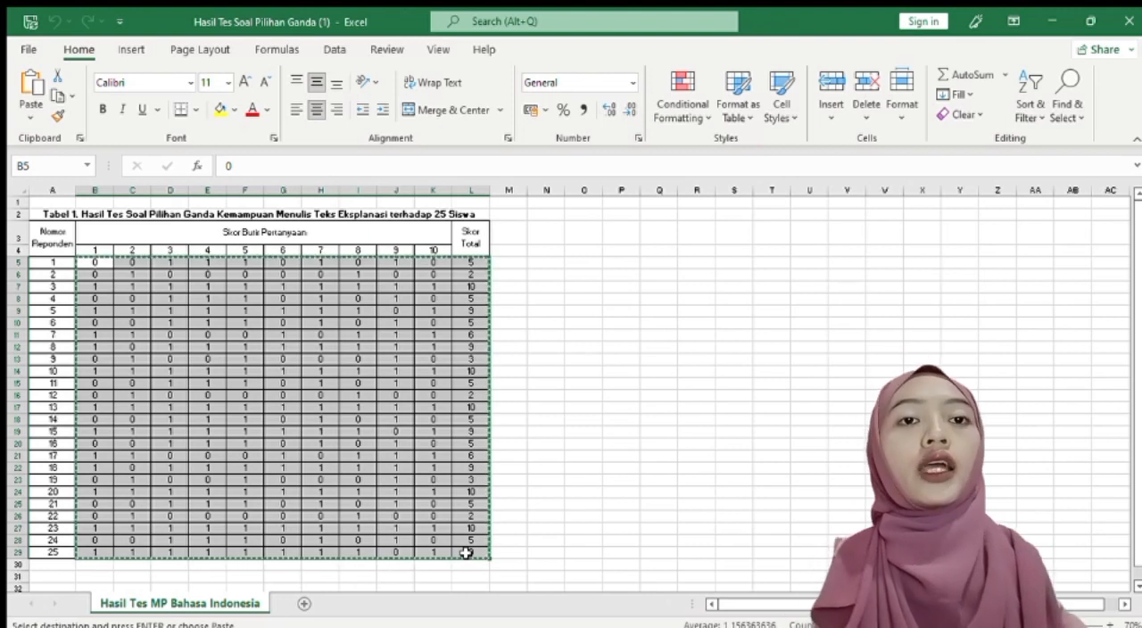
{"action": "left_click", "coordinate": [465, 553]}
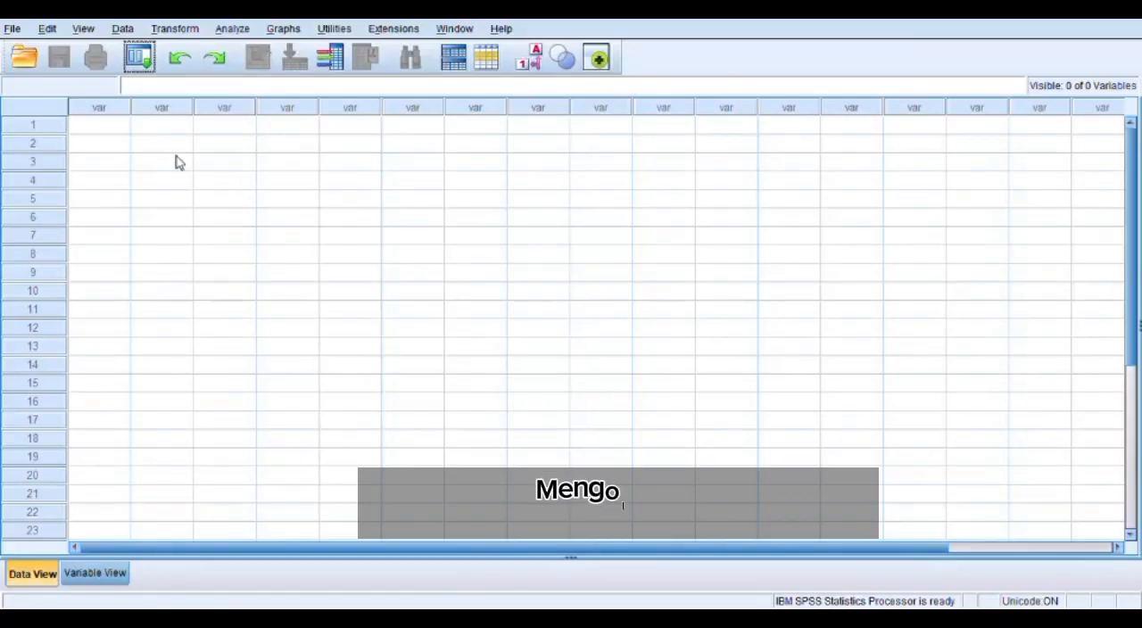
{"action": "left_click", "coordinate": [101, 126]}
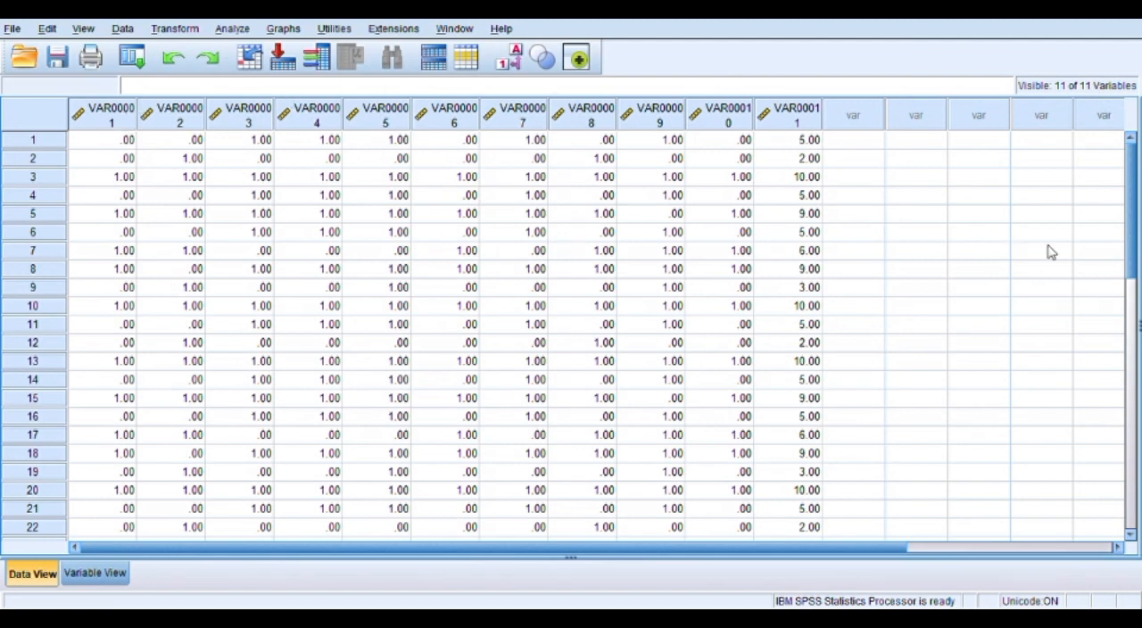
{"action": "left_click_drag", "start_coordinate": [1128, 219], "coordinate": [1122, 179]}
Rename the eleven variables X01 through X11 in order and check the column names in the data grid
{"action": "left_click", "coordinate": [123, 577]}
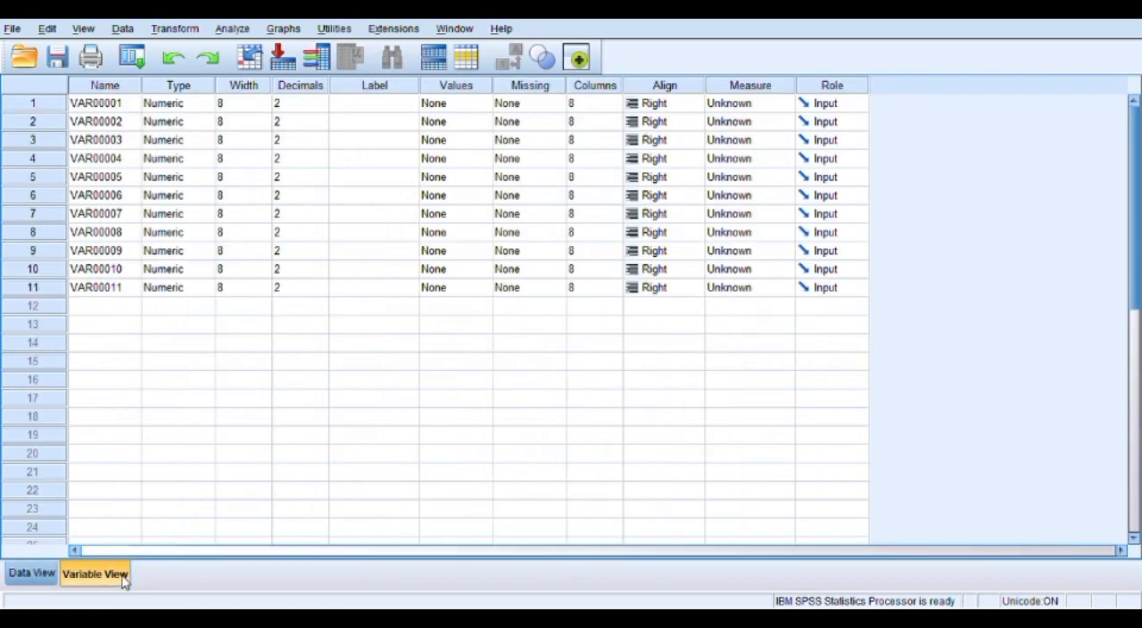
{"action": "left_click", "coordinate": [118, 86]}
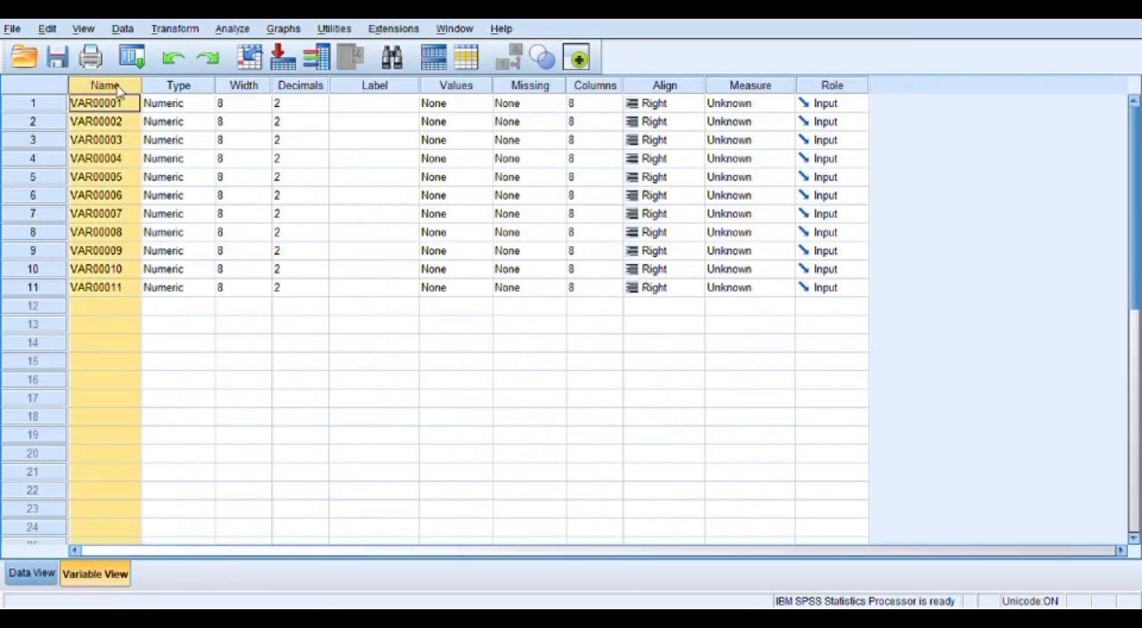
{"action": "right_click", "coordinate": [119, 87]}
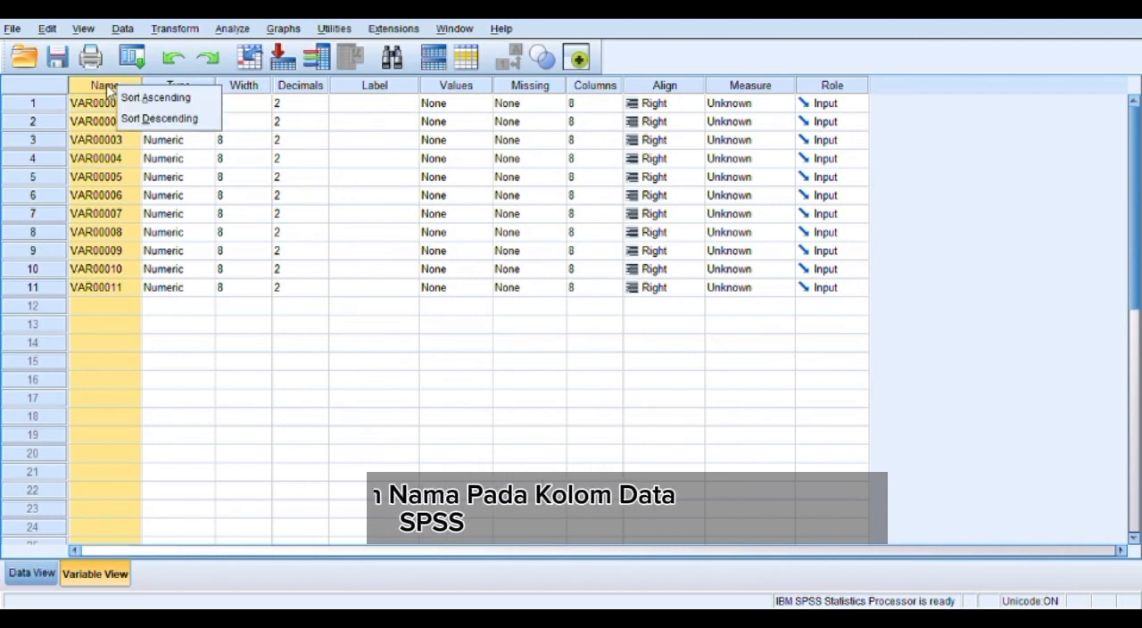
{"action": "left_click", "coordinate": [107, 86]}
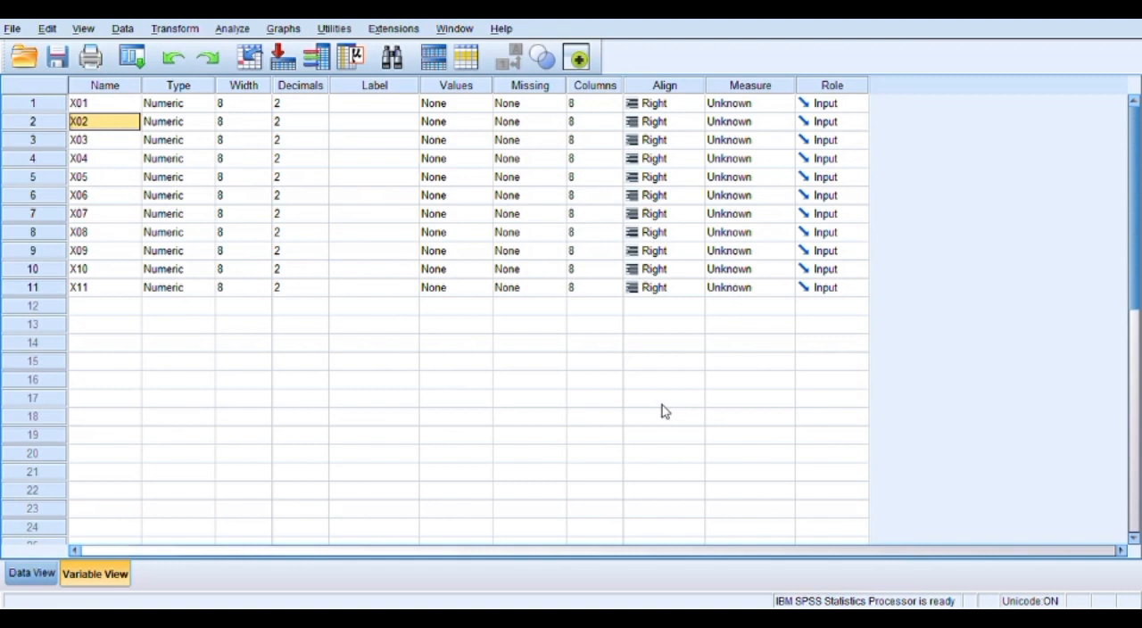
{"action": "left_click", "coordinate": [33, 576]}
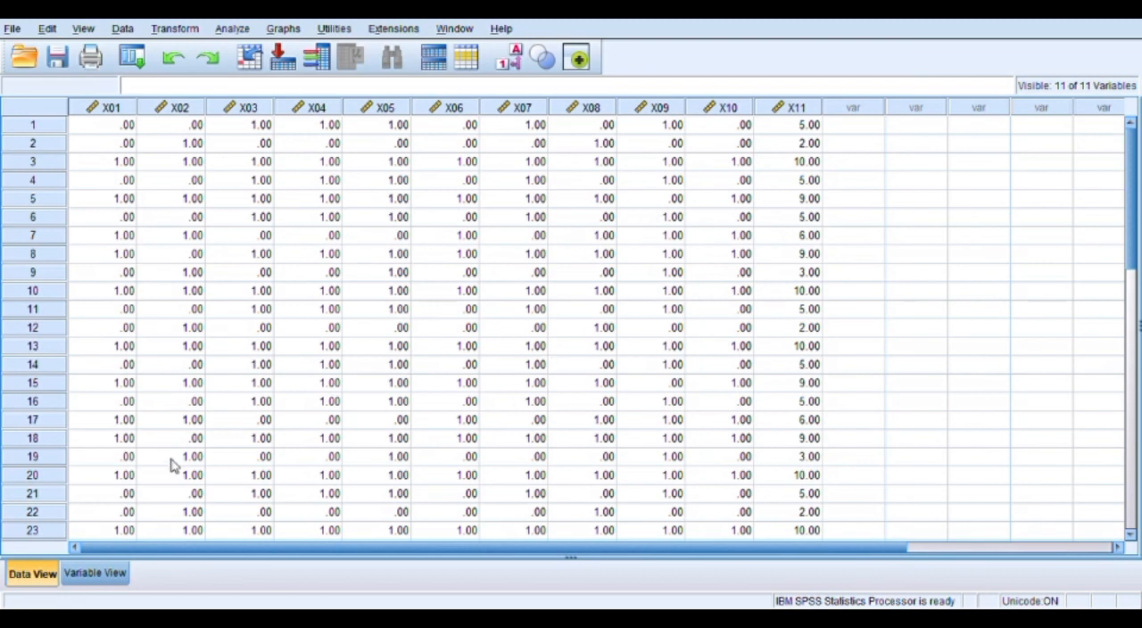
Set the decimals of all eleven variables, X01 through X11, to 0
{"action": "left_click", "coordinate": [89, 581]}
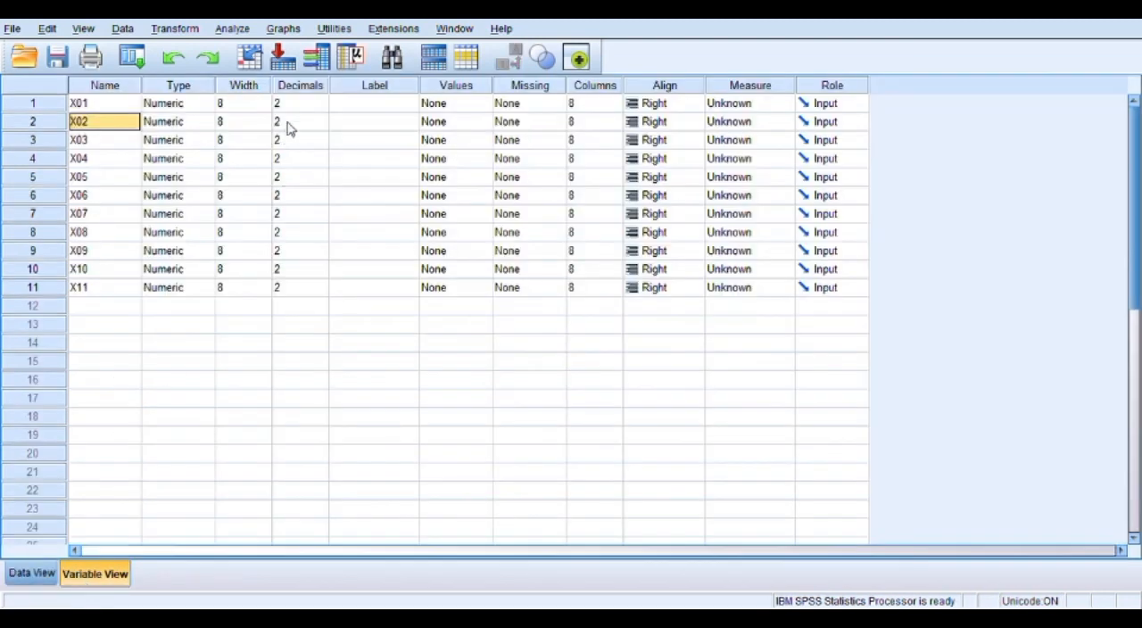
{"action": "left_click", "coordinate": [323, 109]}
{"action": "left_click", "coordinate": [322, 108]}
{"action": "left_click", "coordinate": [322, 108]}
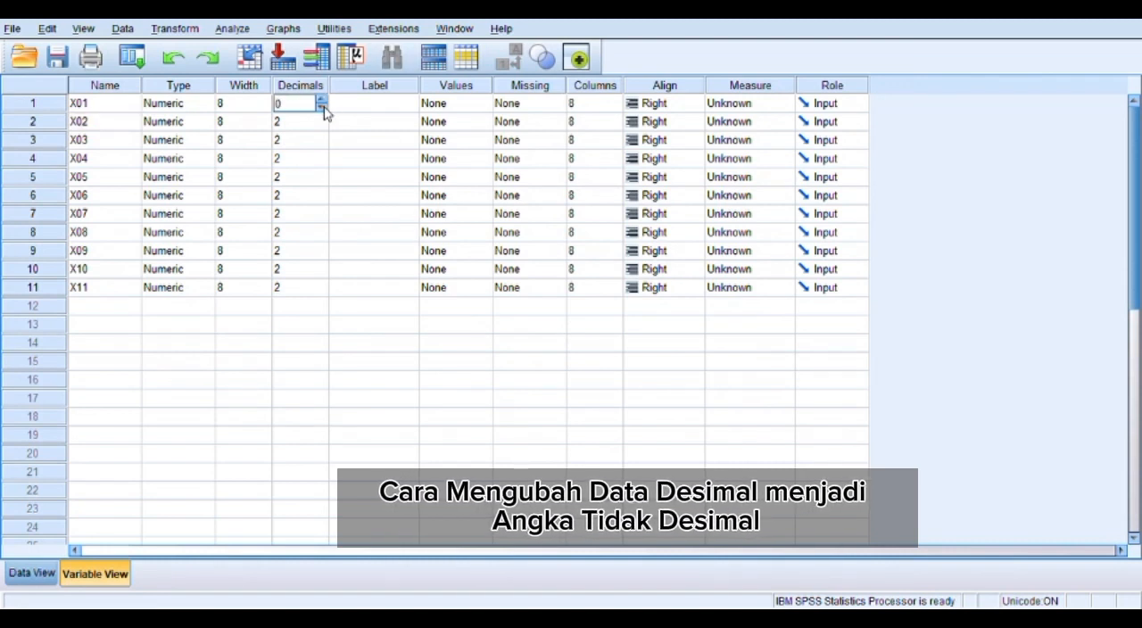
{"action": "left_click", "coordinate": [323, 127]}
{"action": "left_click", "coordinate": [322, 129]}
{"action": "left_click", "coordinate": [322, 130]}
{"action": "left_click", "coordinate": [322, 148]}
{"action": "left_click", "coordinate": [322, 148]}
{"action": "left_click", "coordinate": [322, 148]}
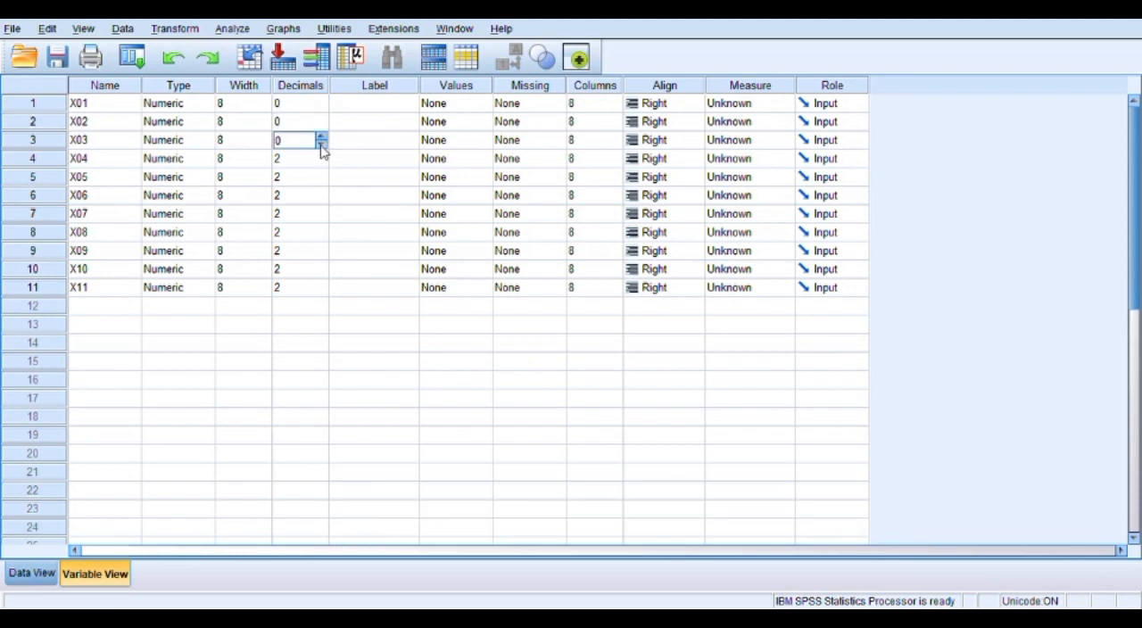
{"action": "left_click", "coordinate": [323, 165]}
{"action": "left_click", "coordinate": [322, 165]}
{"action": "left_click", "coordinate": [322, 165]}
{"action": "left_click", "coordinate": [322, 183]}
{"action": "left_click", "coordinate": [323, 183]}
{"action": "left_click", "coordinate": [322, 183]}
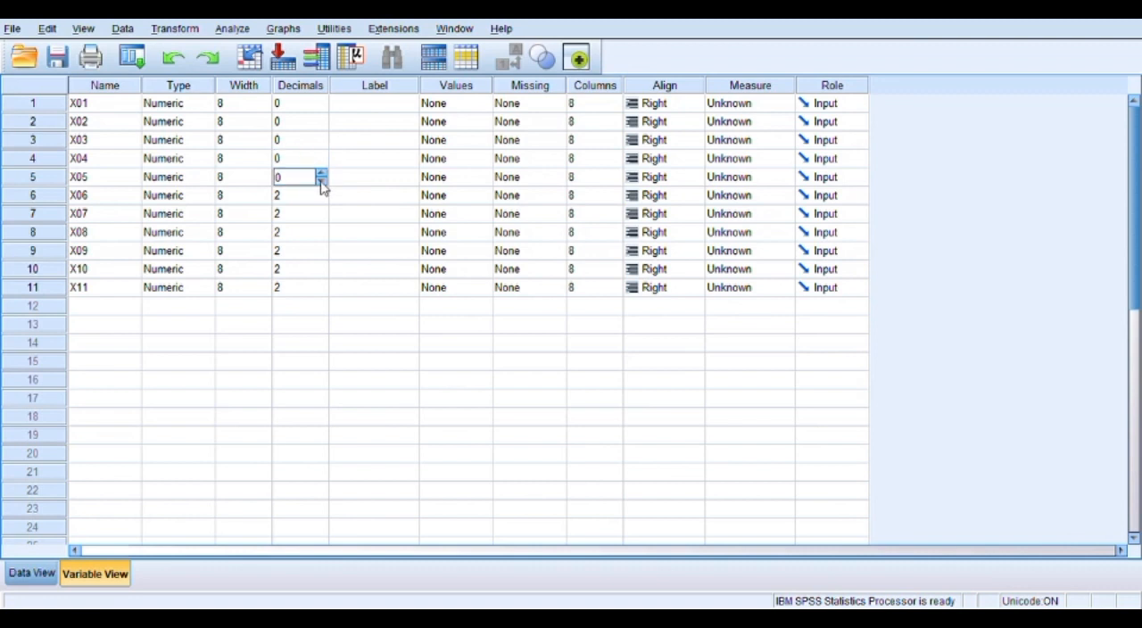
{"action": "left_click", "coordinate": [323, 201]}
{"action": "left_click", "coordinate": [323, 201]}
{"action": "left_click", "coordinate": [323, 201]}
{"action": "left_click", "coordinate": [323, 220]}
{"action": "left_click", "coordinate": [323, 219]}
{"action": "left_click", "coordinate": [323, 220]}
{"action": "left_click", "coordinate": [323, 239]}
{"action": "left_click", "coordinate": [323, 239]}
{"action": "left_click", "coordinate": [323, 239]}
{"action": "left_click", "coordinate": [323, 257]}
{"action": "left_click", "coordinate": [323, 256]}
{"action": "left_click", "coordinate": [322, 256]}
{"action": "left_click", "coordinate": [322, 274]}
{"action": "left_click", "coordinate": [323, 274]}
{"action": "left_click", "coordinate": [322, 274]}
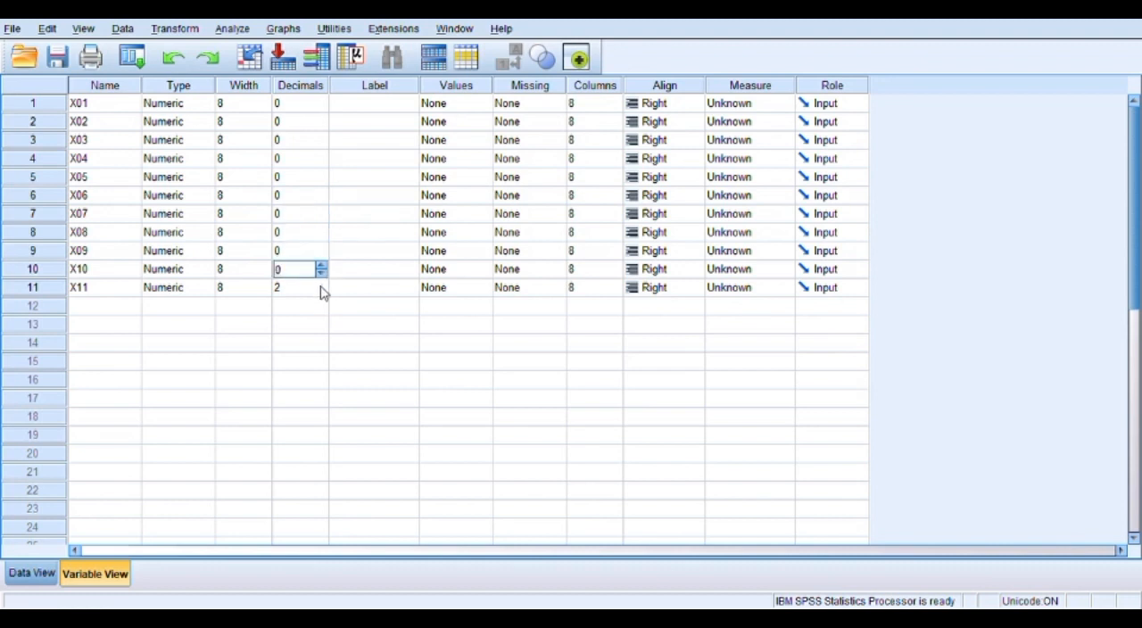
{"action": "left_click", "coordinate": [322, 291]}
{"action": "left_click", "coordinate": [322, 292]}
{"action": "left_click", "coordinate": [322, 292]}
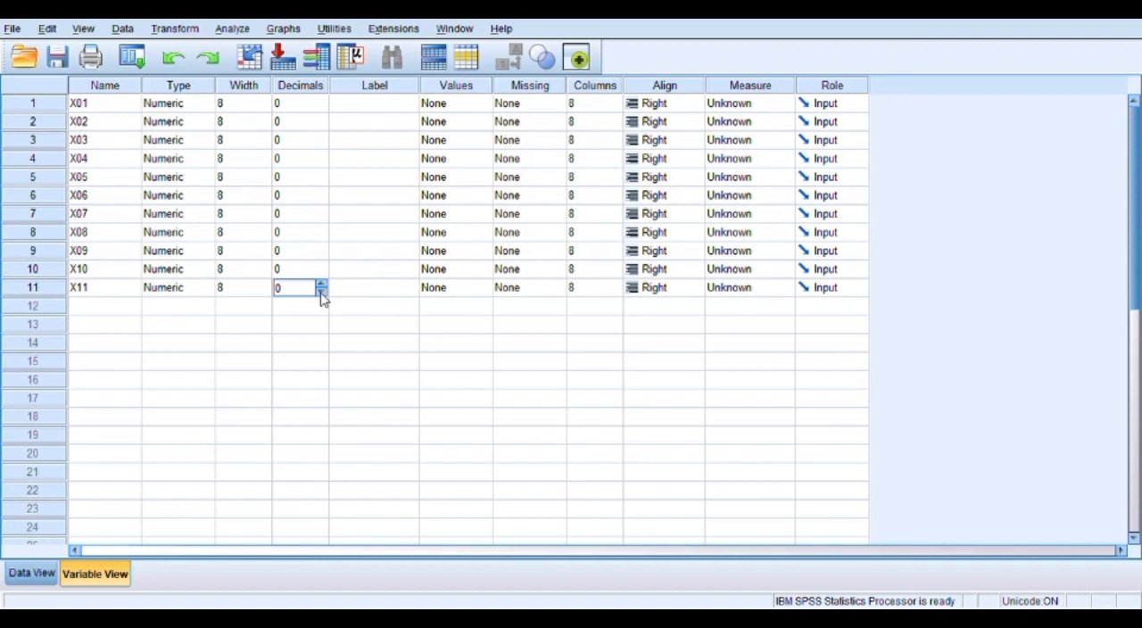
Rename the eleventh variable as Total
{"action": "left_click", "coordinate": [131, 289]}
{"action": "type", "text": "Total"}
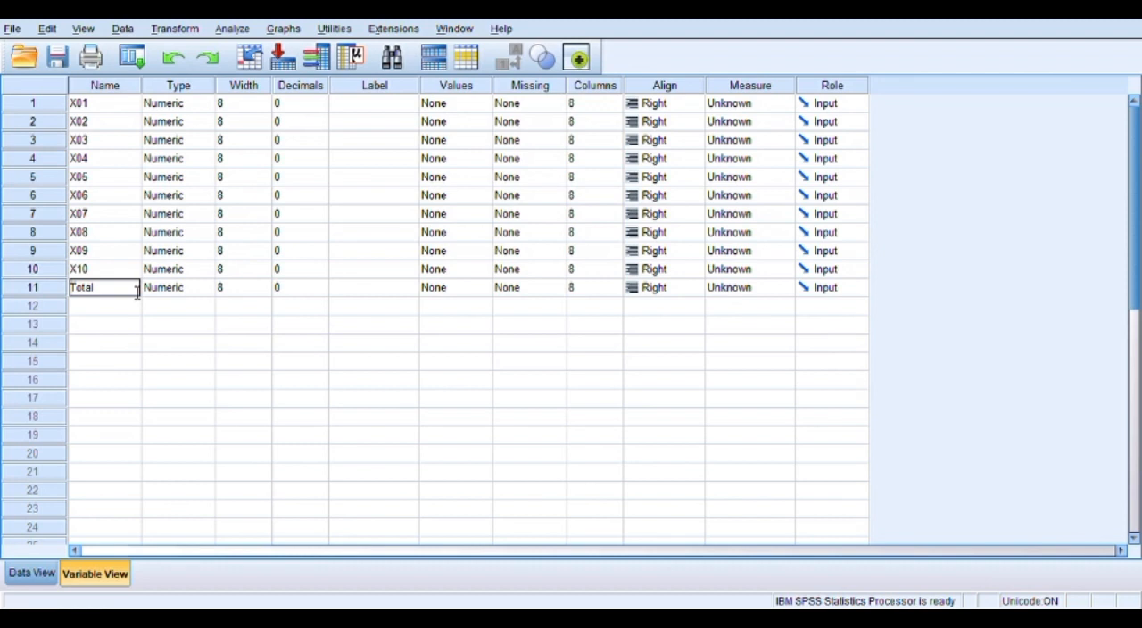
{"action": "left_click", "coordinate": [206, 307]}
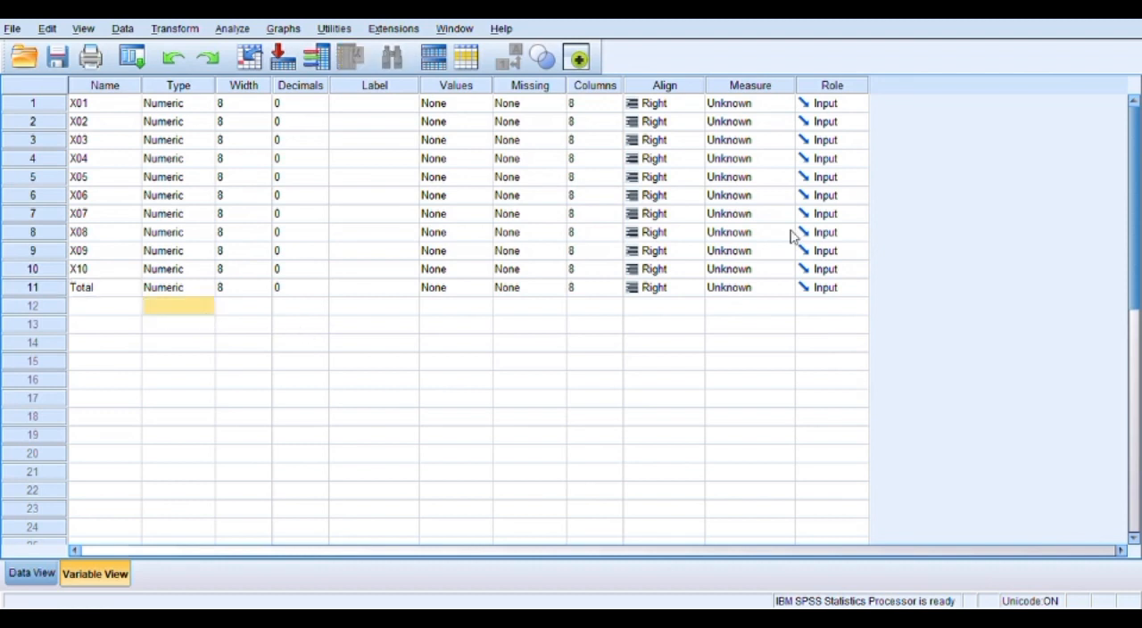
Run a two-tailed bivariate Pearson correlation on X01 through X10 and Total for the validity test
{"action": "left_click", "coordinate": [34, 574]}
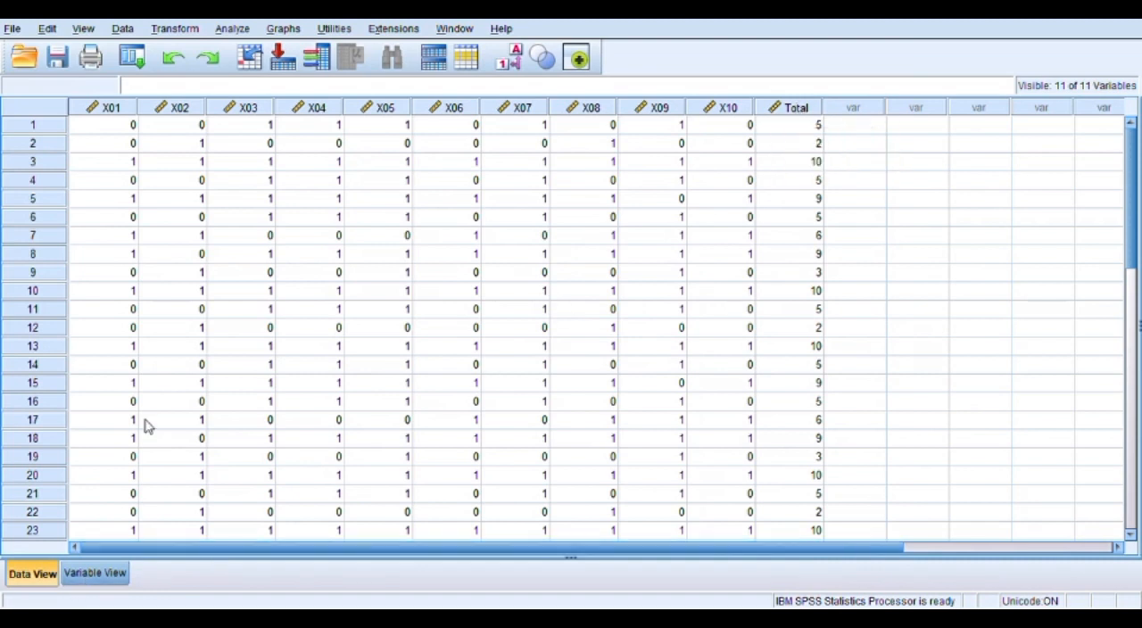
{"action": "left_click", "coordinate": [234, 29]}
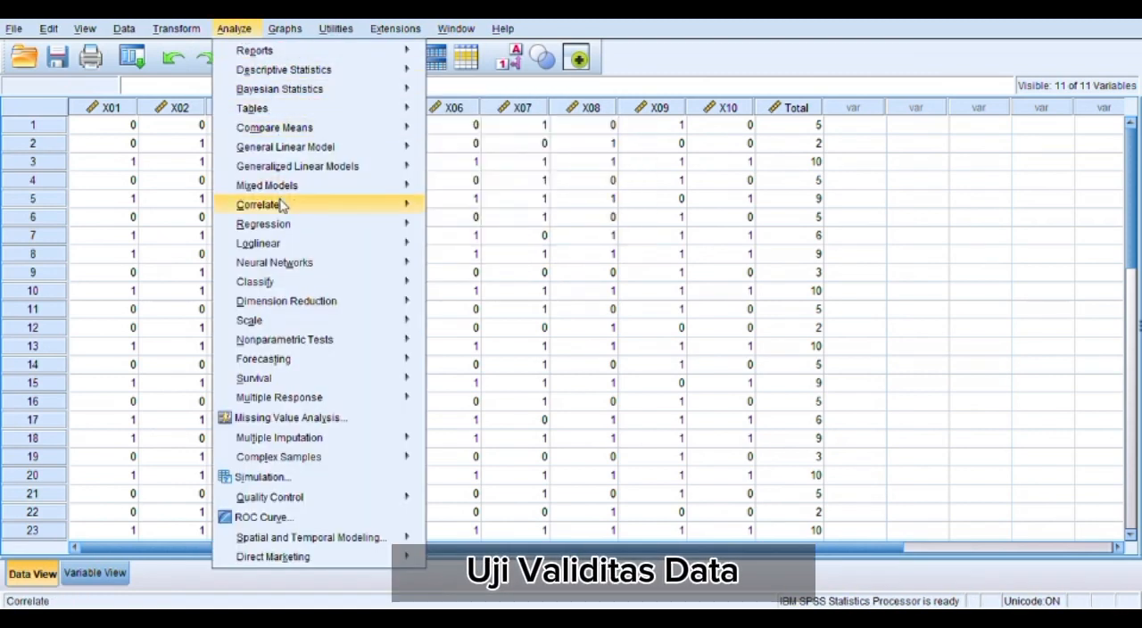
{"action": "mouse_move", "coordinate": [282, 206]}
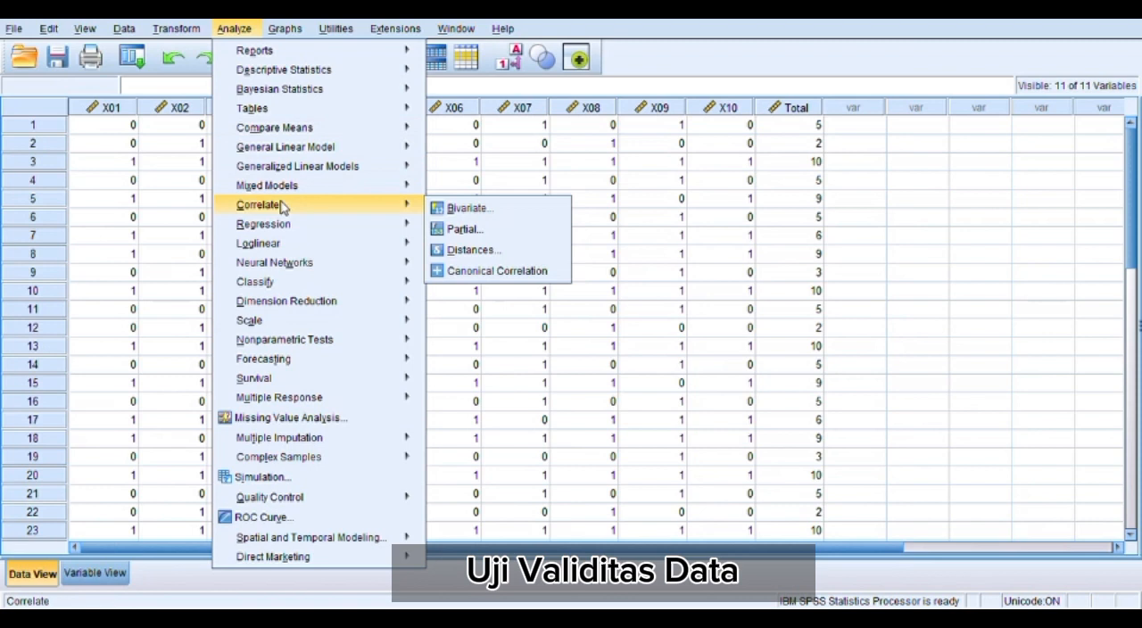
{"action": "left_click", "coordinate": [473, 211]}
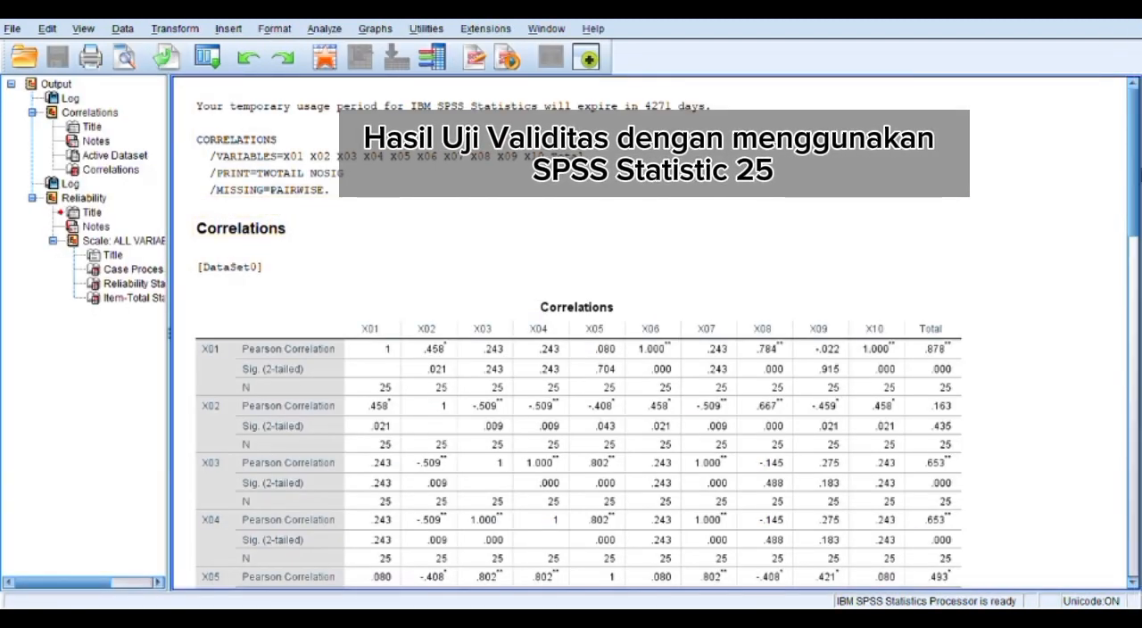
Examine the Correlations table from X01 down to the Total row, comparing each item's Pearson correlation and significance
{"action": "scroll", "coordinate": [1136, 202], "scroll_direction": "down", "scroll_amount": 1}
{"action": "left_click_drag", "start_coordinate": [1136, 202], "coordinate": [1132, 249]}
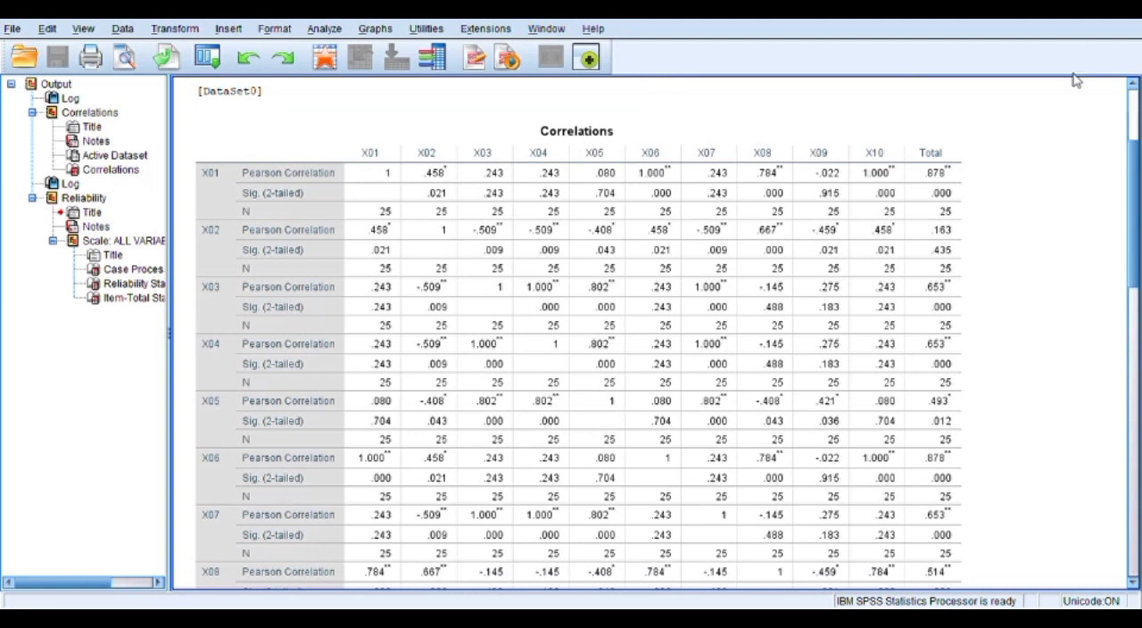
{"action": "left_click", "coordinate": [1133, 584]}
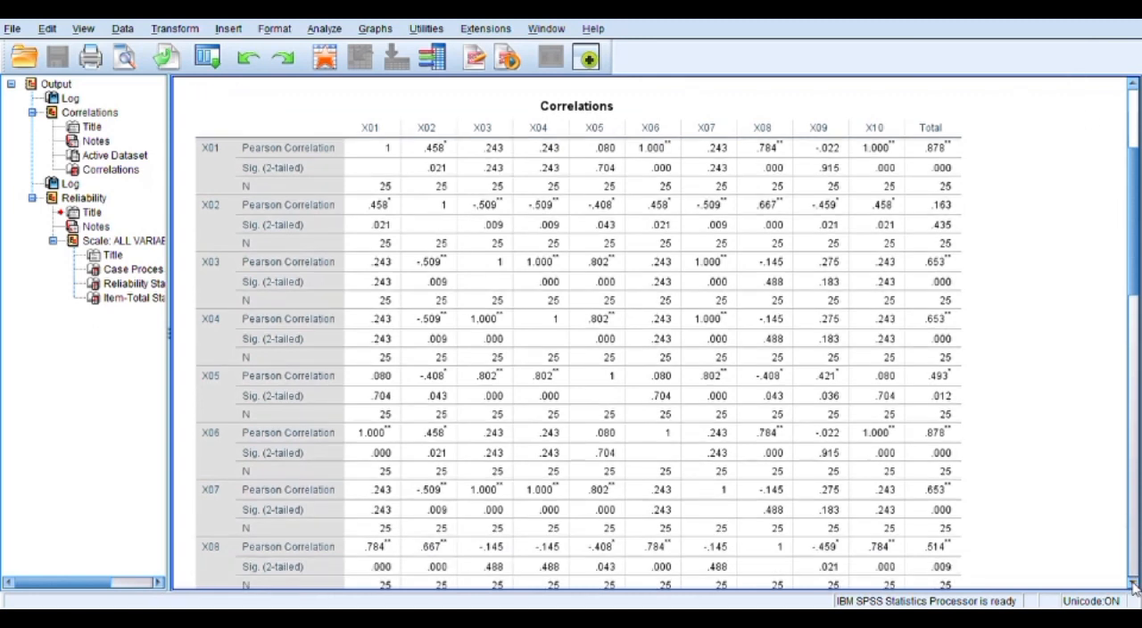
{"action": "left_click", "coordinate": [1133, 583]}
{"action": "left_click", "coordinate": [1133, 584]}
{"action": "left_click", "coordinate": [1132, 584]}
{"action": "left_click", "coordinate": [1132, 584]}
{"action": "left_click", "coordinate": [1132, 584]}
{"action": "left_click", "coordinate": [1132, 584]}
{"action": "left_click", "coordinate": [1133, 583]}
{"action": "left_click", "coordinate": [1133, 583]}
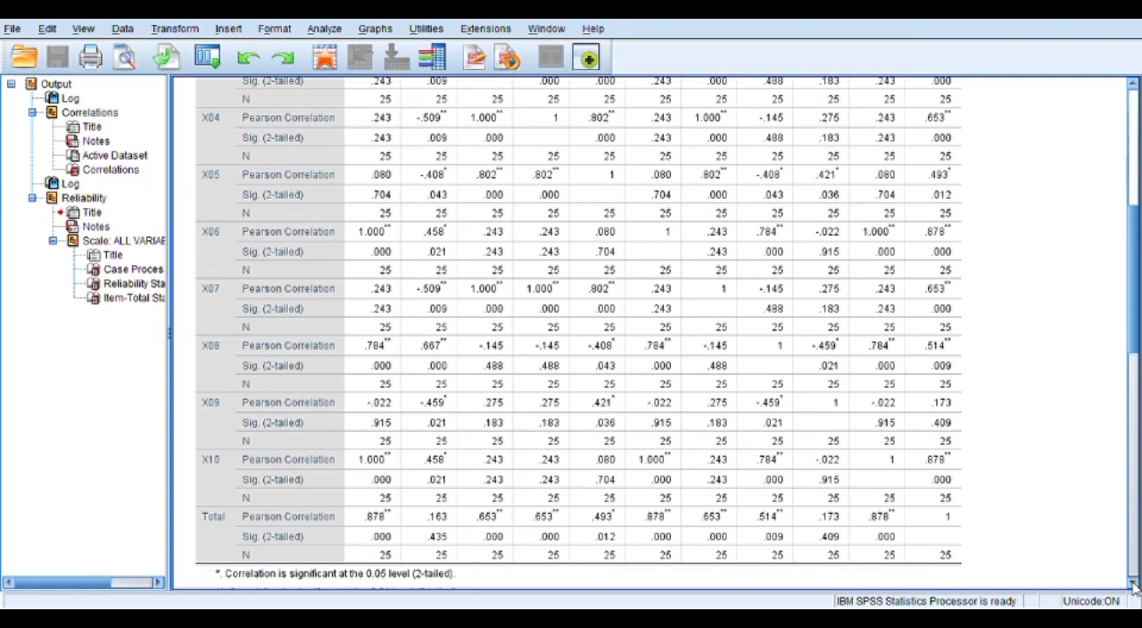
Recheck the items' correlations with Total and the significance footnotes, and return to the data editor
{"action": "left_click", "coordinate": [1137, 141]}
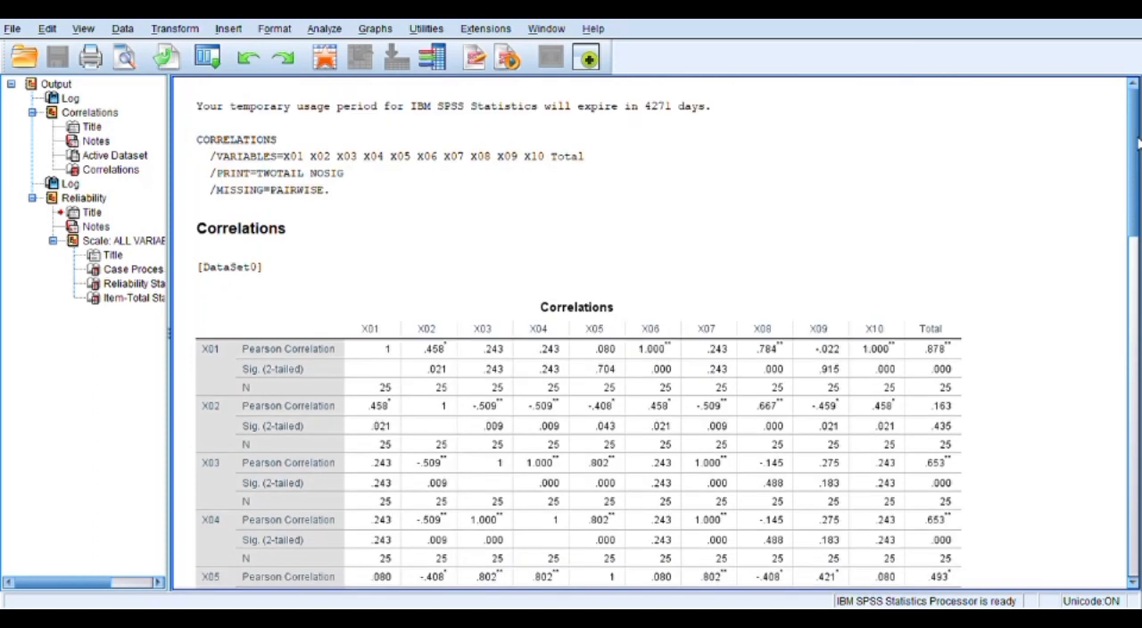
{"action": "left_click", "coordinate": [1136, 266]}
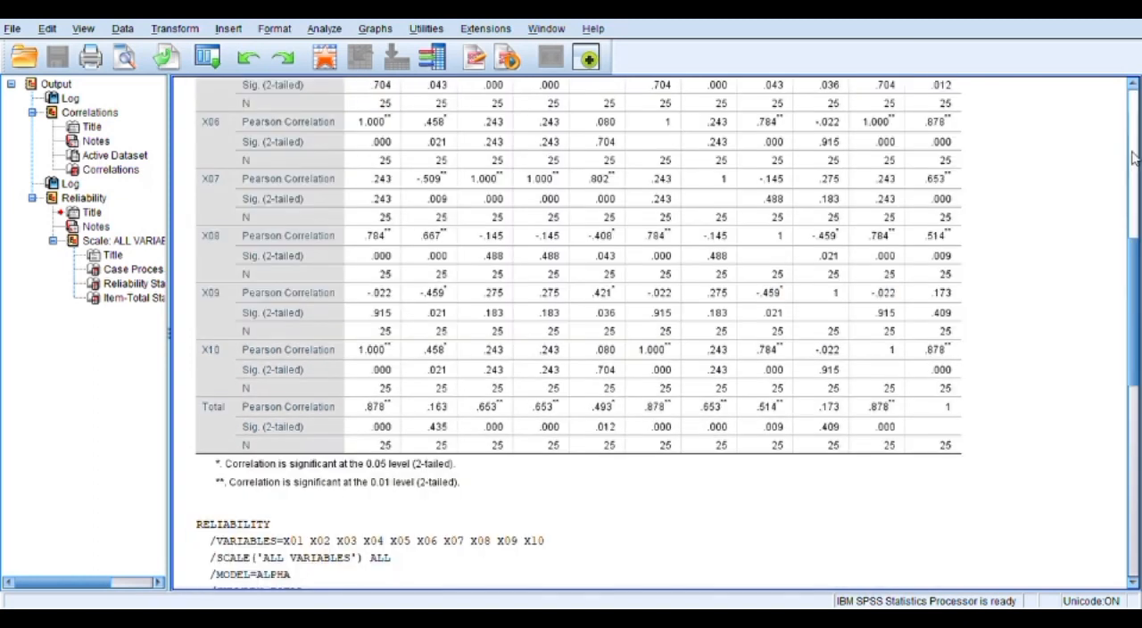
{"action": "left_click", "coordinate": [1136, 85]}
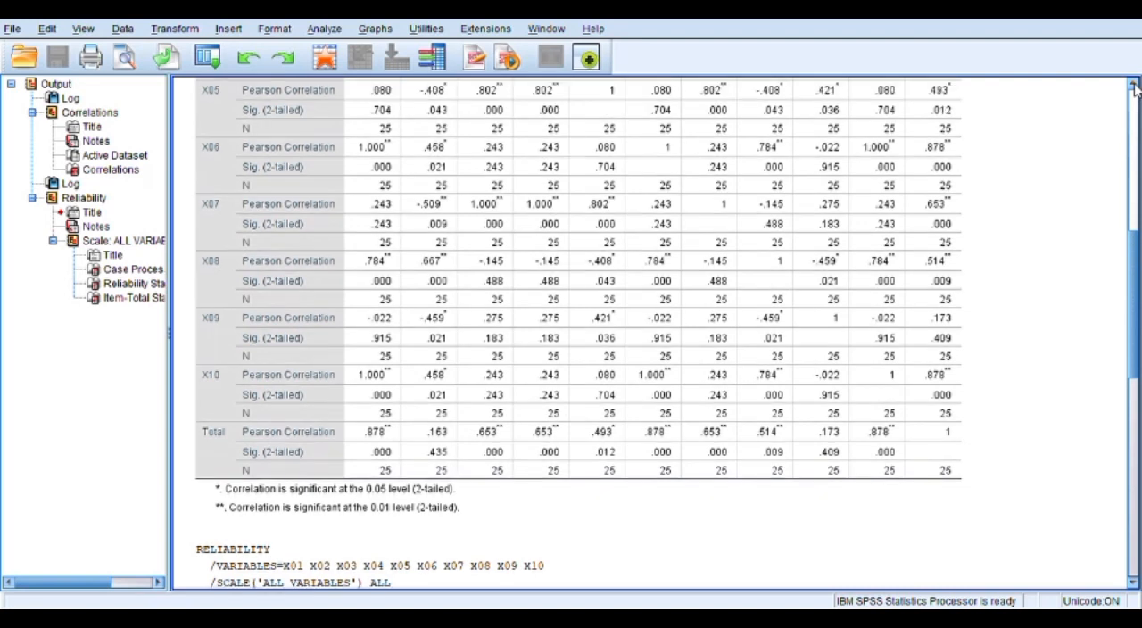
{"action": "left_click", "coordinate": [1135, 85]}
{"action": "left_click", "coordinate": [1135, 85]}
{"action": "left_click", "coordinate": [1136, 85]}
{"action": "left_click", "coordinate": [1136, 85]}
{"action": "left_click", "coordinate": [1135, 85]}
{"action": "left_click", "coordinate": [1135, 84]}
{"action": "left_click", "coordinate": [1135, 84]}
{"action": "left_click", "coordinate": [1135, 84]}
{"action": "left_click", "coordinate": [1135, 85]}
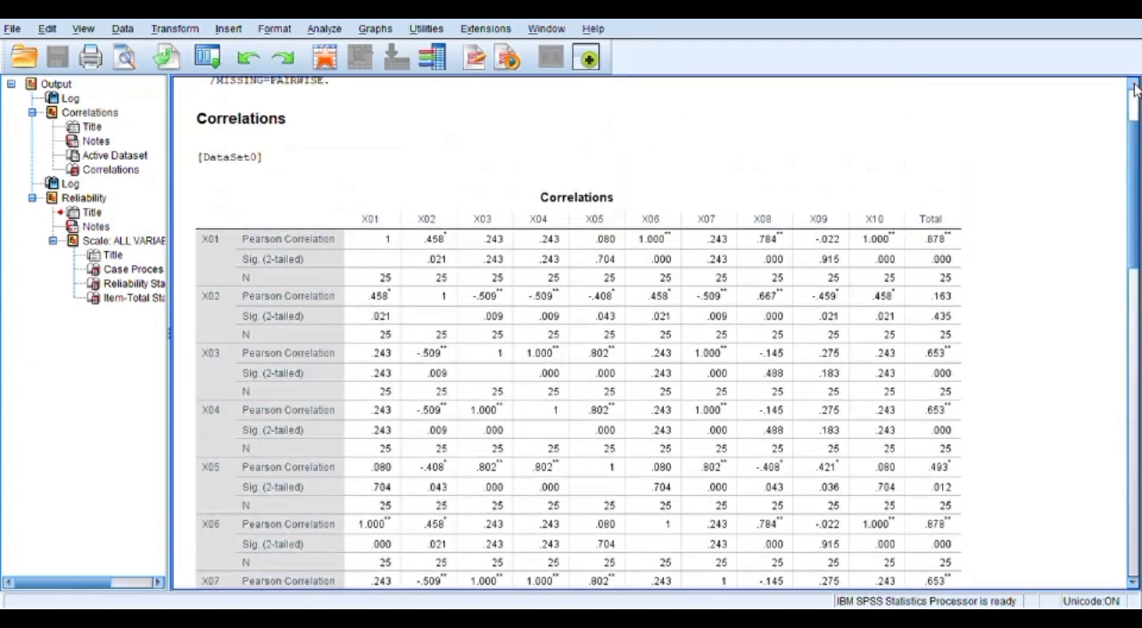
{"action": "left_click", "coordinate": [1135, 85]}
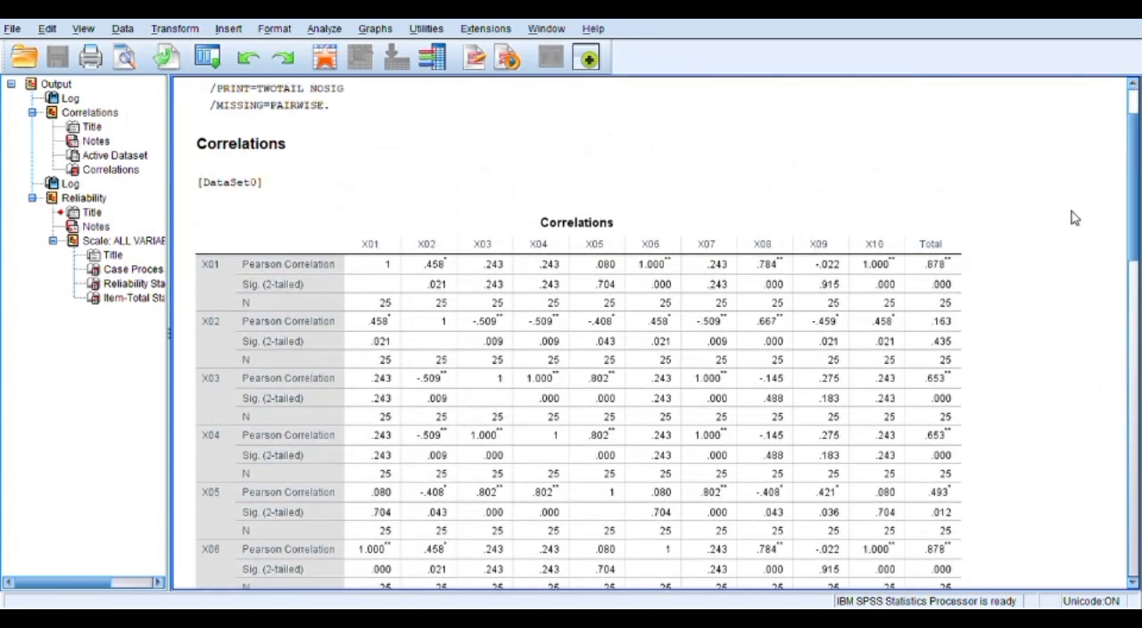
{"action": "left_click", "coordinate": [1069, 110]}
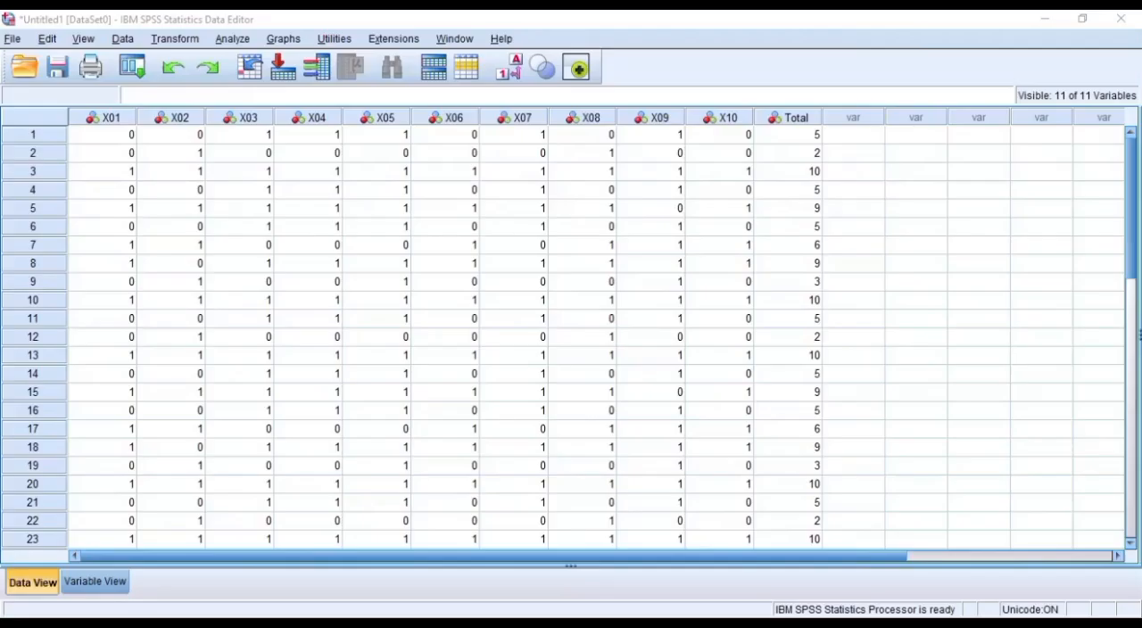
Set up a Reliability Analysis with X01 through X10 as the items, leaving out Total
{"action": "left_click", "coordinate": [230, 39]}
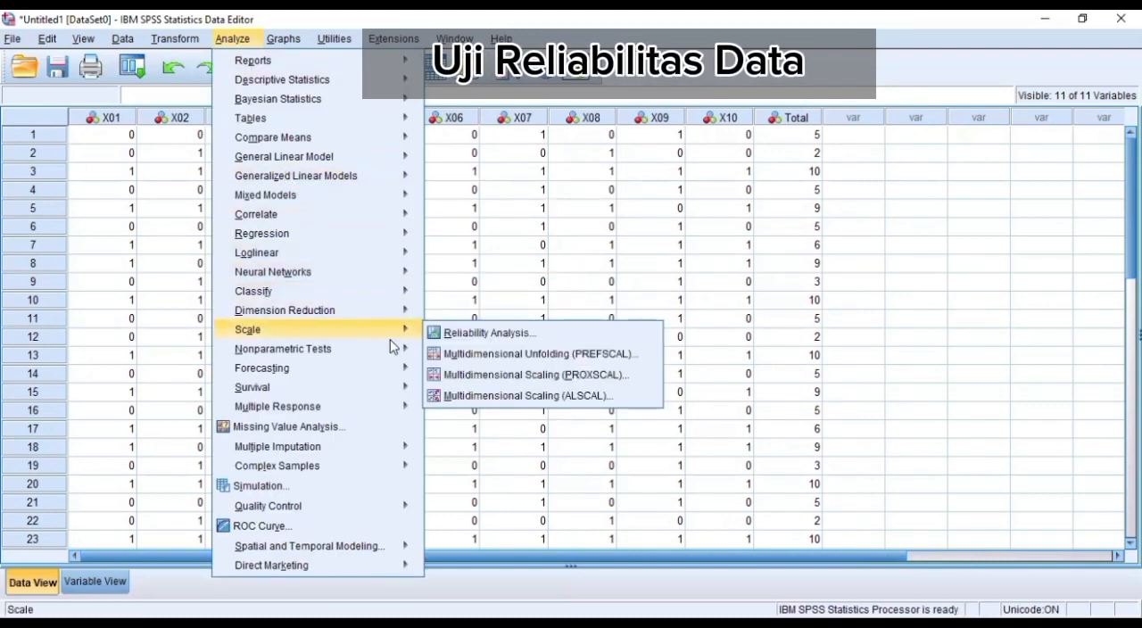
{"action": "mouse_move", "coordinate": [409, 330]}
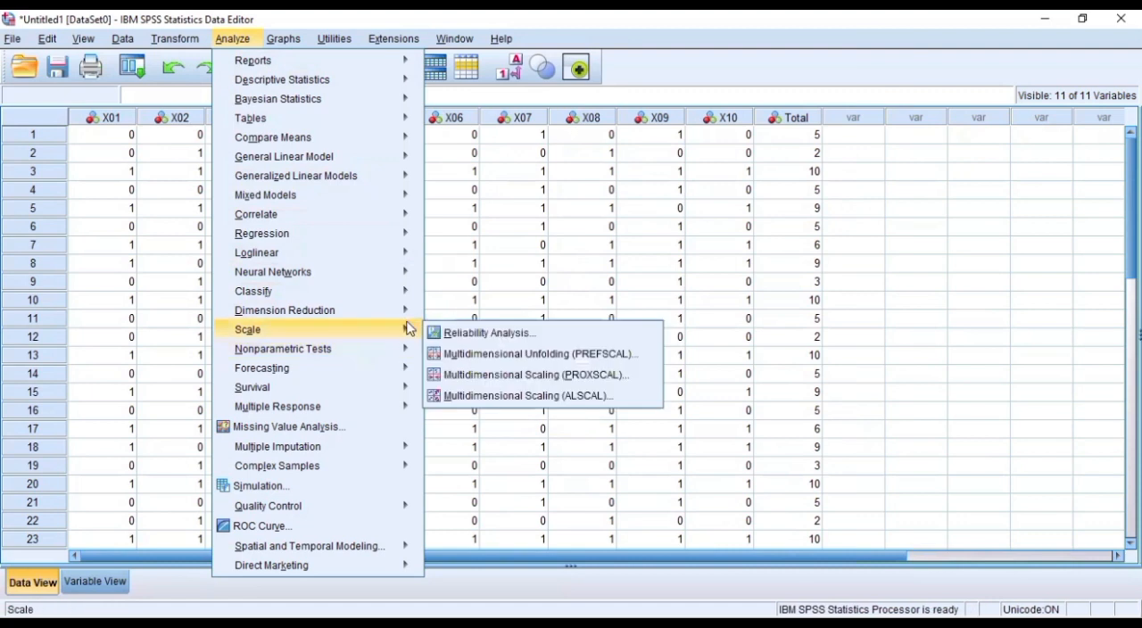
{"action": "left_click", "coordinate": [459, 334]}
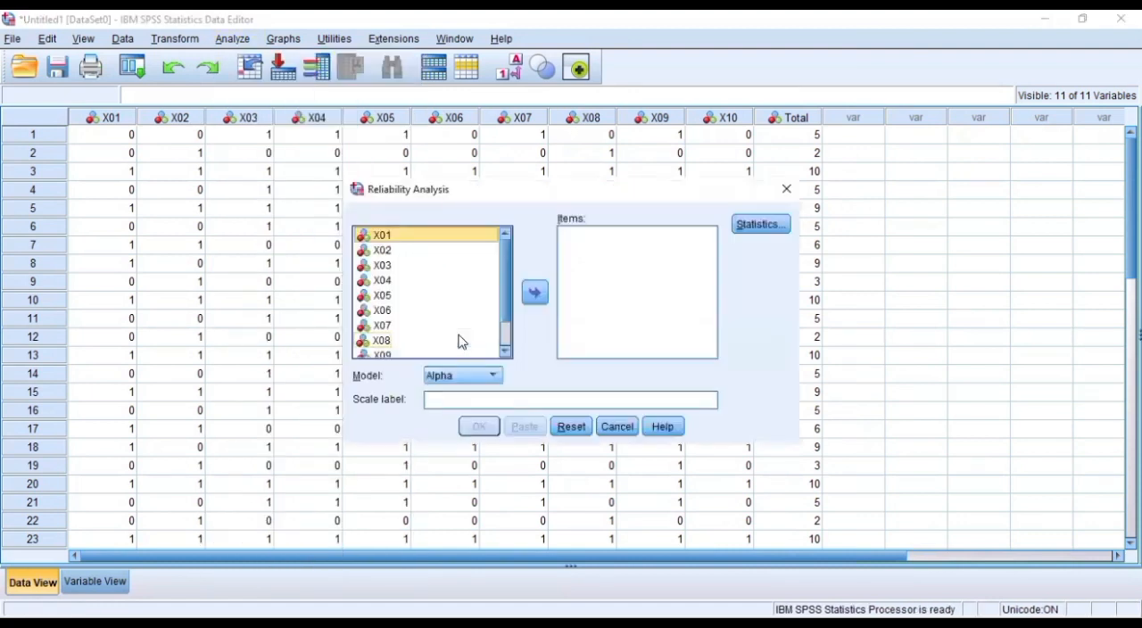
{"action": "key", "text": "ctrl+a"}
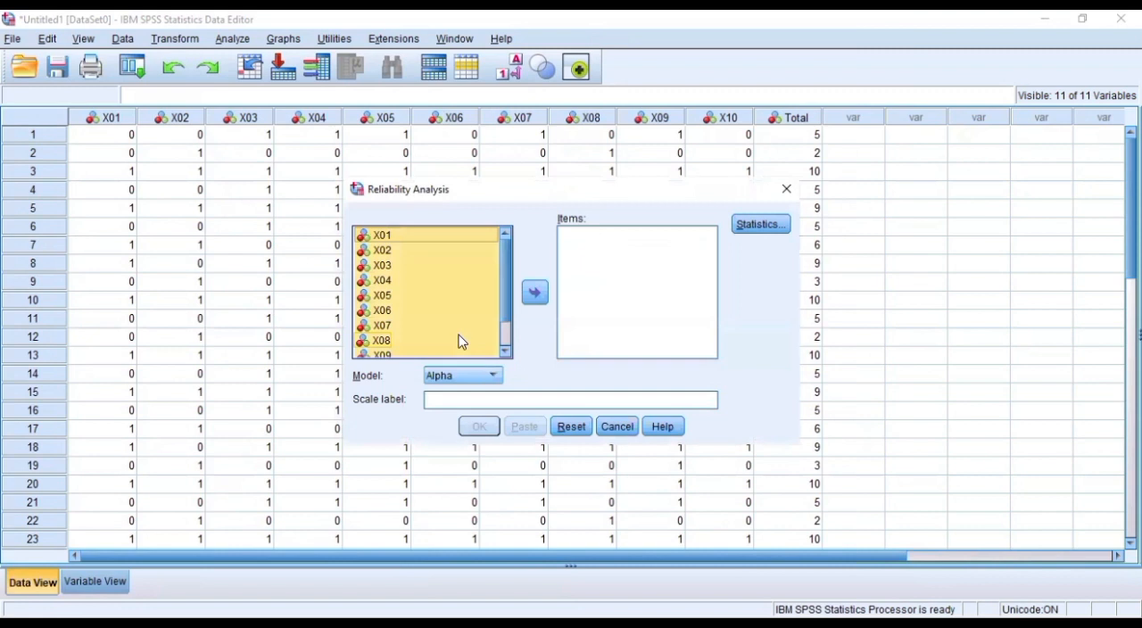
{"action": "left_click", "coordinate": [534, 292]}
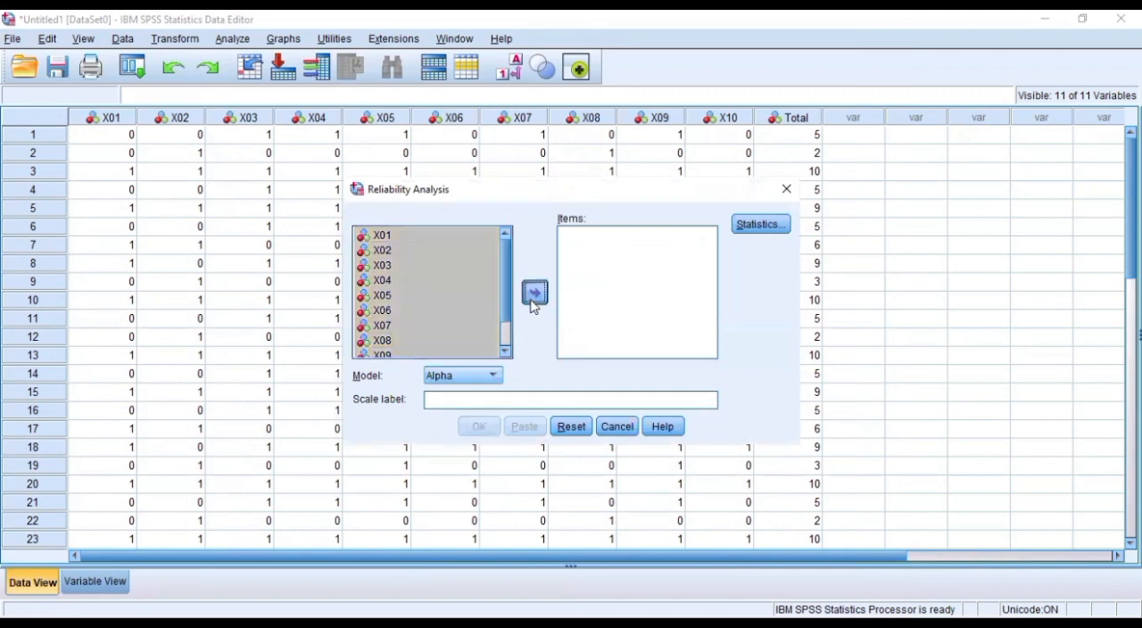
{"action": "scroll", "coordinate": [711, 335], "scroll_direction": "down", "scroll_amount": 1}
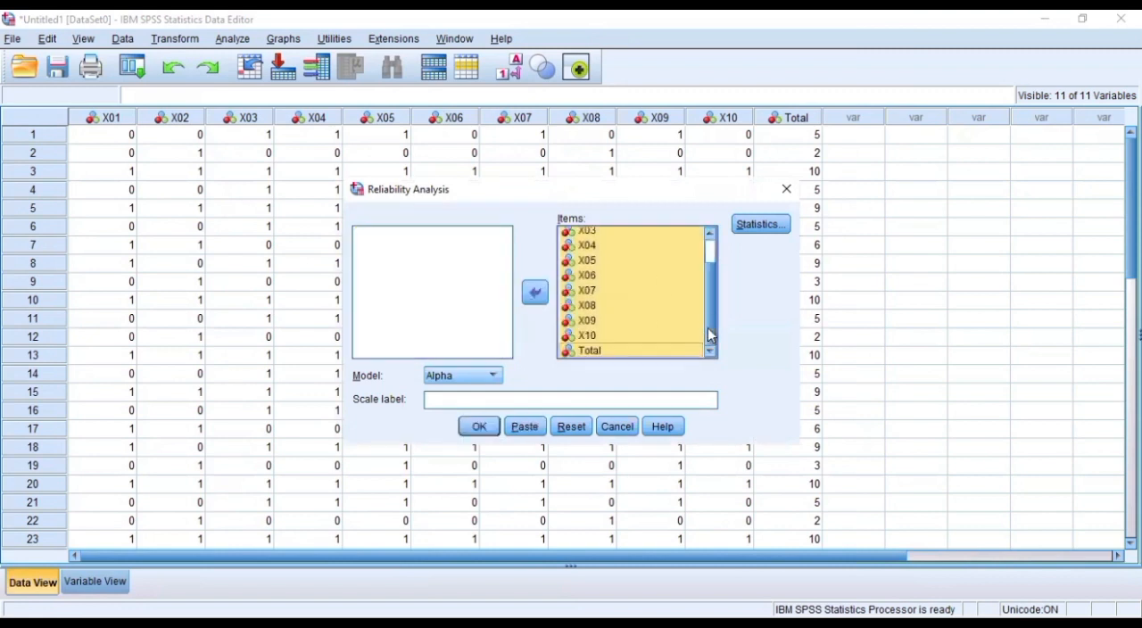
{"action": "left_click", "coordinate": [620, 351]}
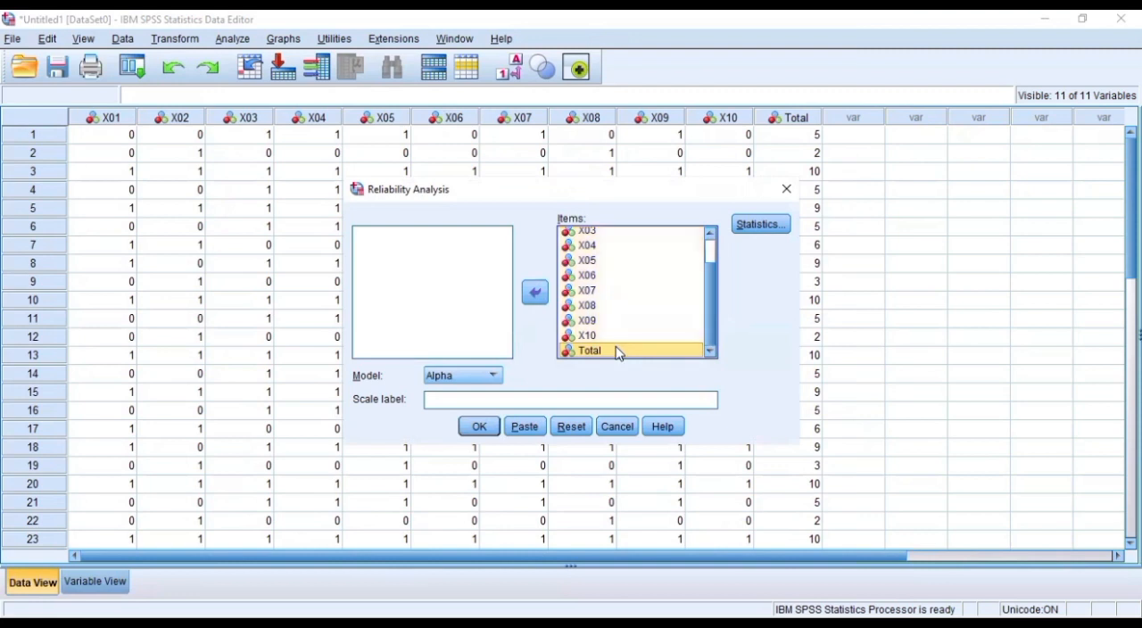
{"action": "left_click", "coordinate": [535, 295]}
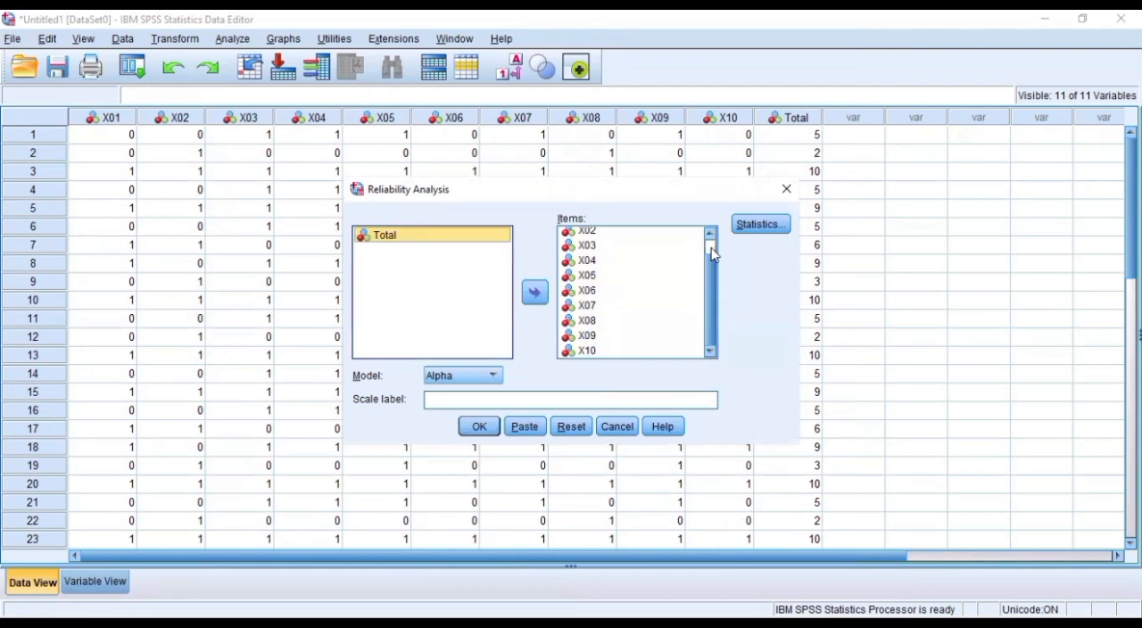
Request the scale-if-item-deleted descriptives and run the reliability analysis with the Alpha model
{"action": "left_click", "coordinate": [745, 230]}
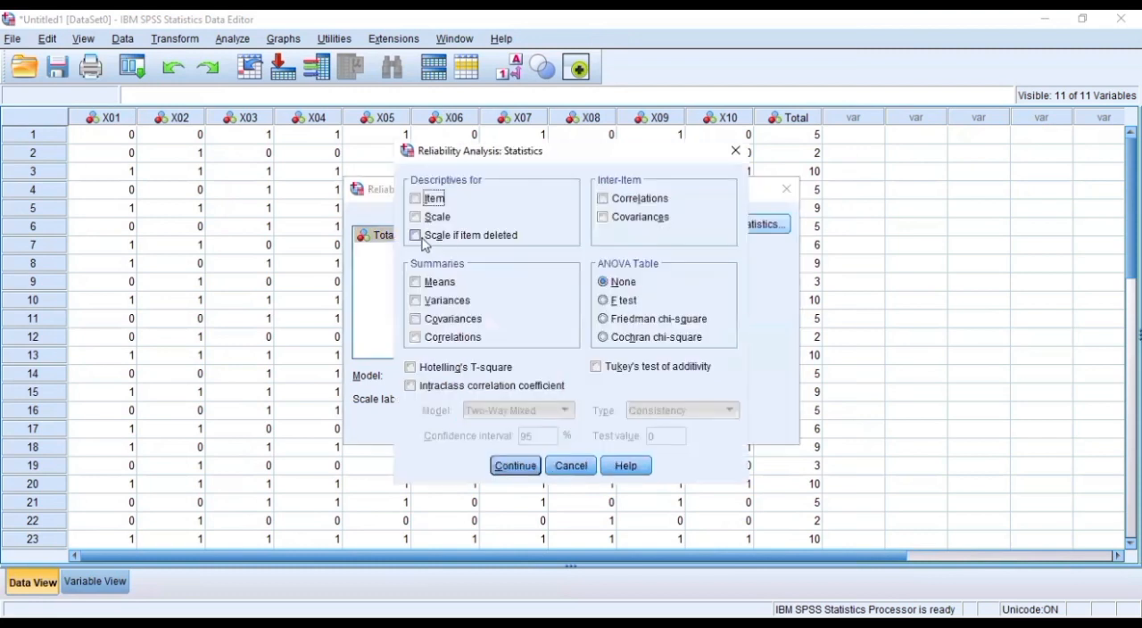
{"action": "left_click", "coordinate": [417, 237]}
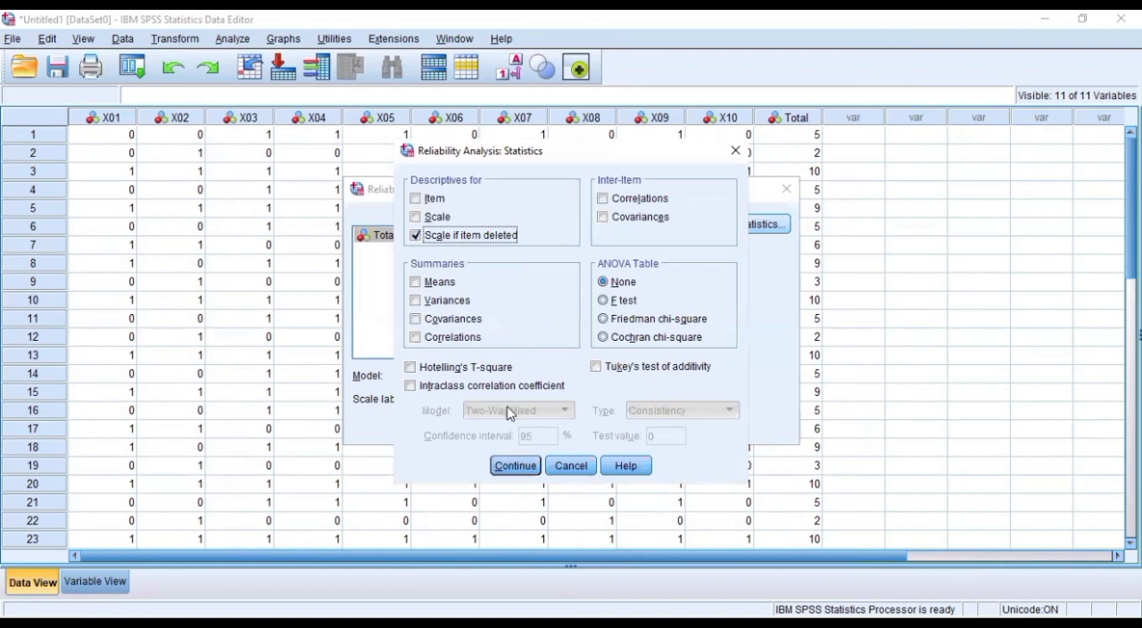
{"action": "left_click", "coordinate": [531, 466]}
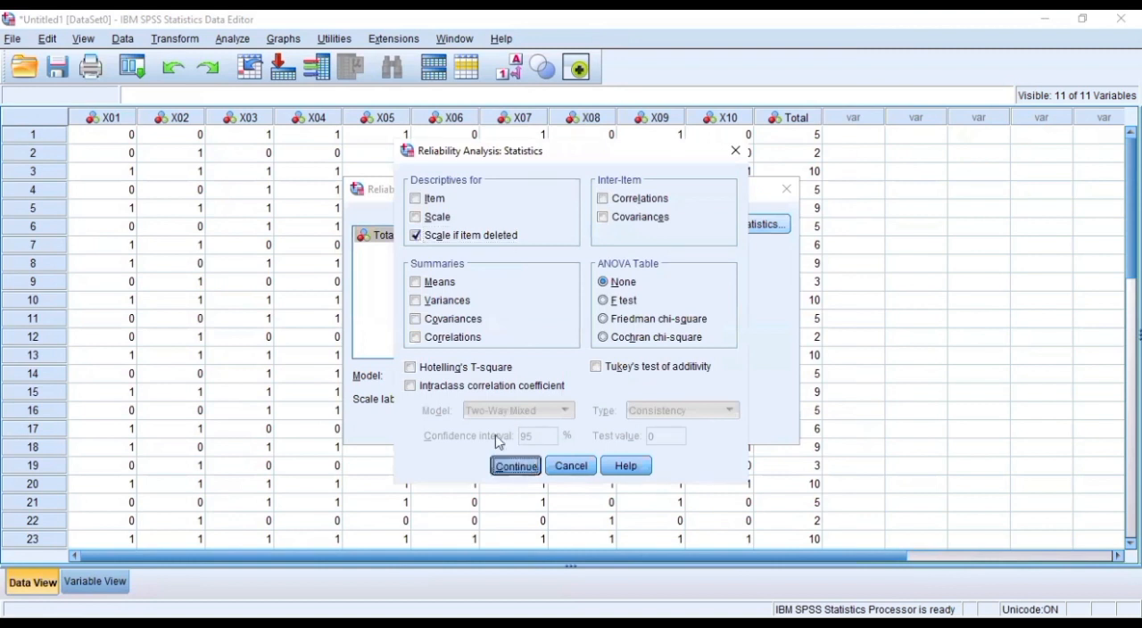
{"action": "left_click", "coordinate": [465, 384]}
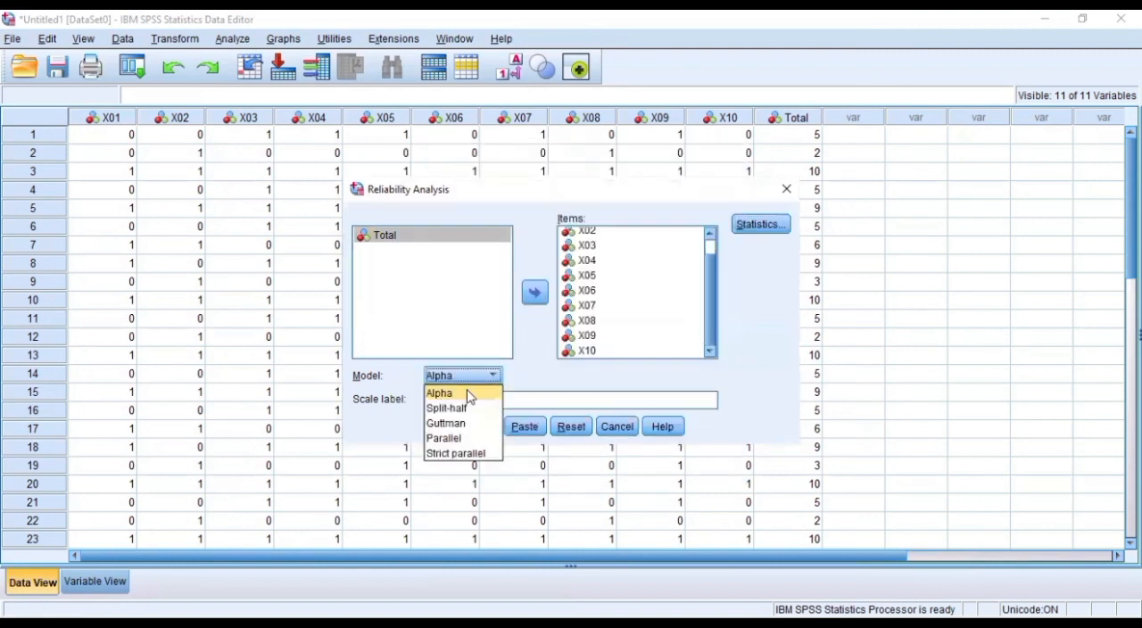
{"action": "left_click", "coordinate": [467, 391]}
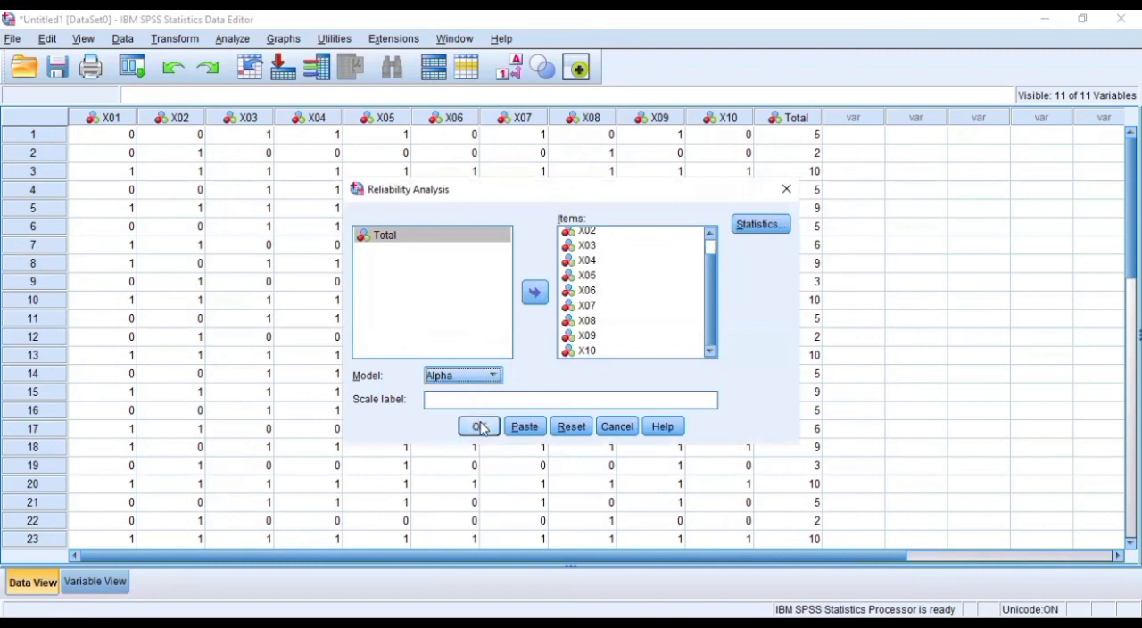
{"action": "left_click", "coordinate": [481, 427]}
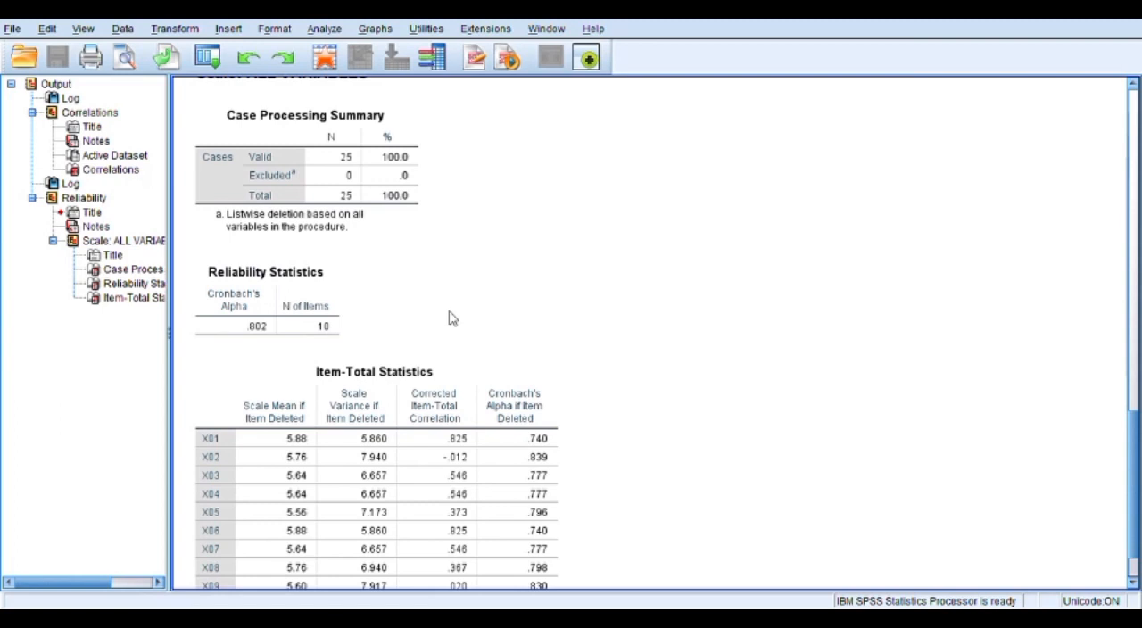
Examine Cronbach's Alpha in the Reliability Statistics table and each item's values in the Item-Total Statistics table
{"action": "left_click", "coordinate": [318, 313]}
{"action": "left_click", "coordinate": [1133, 585]}
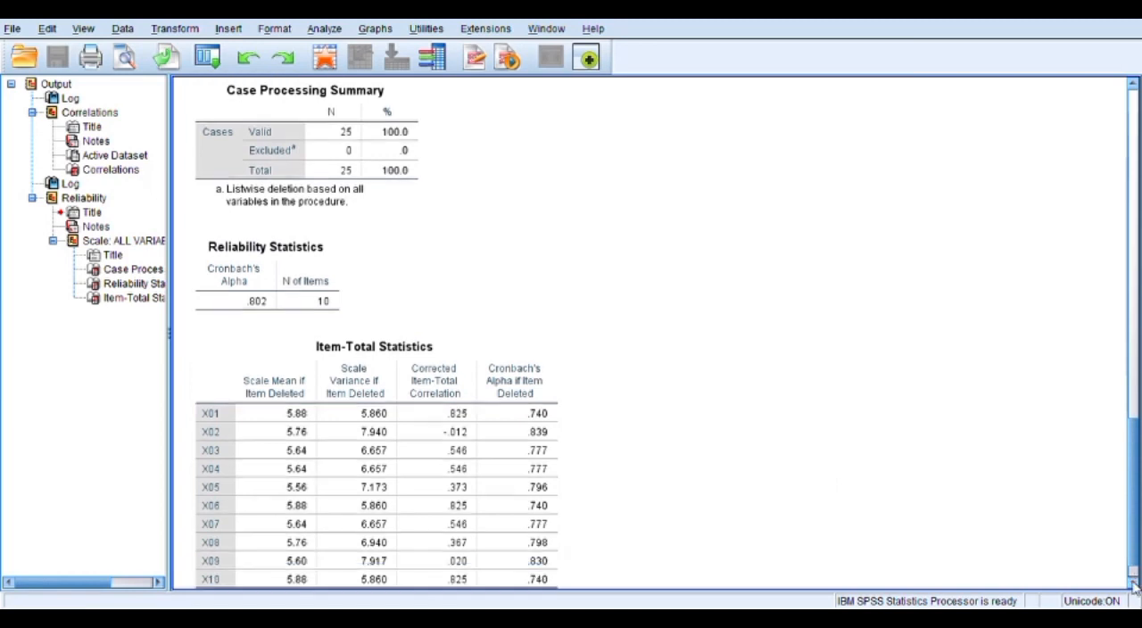
{"action": "left_click", "coordinate": [1132, 584]}
{"action": "left_click", "coordinate": [1132, 585]}
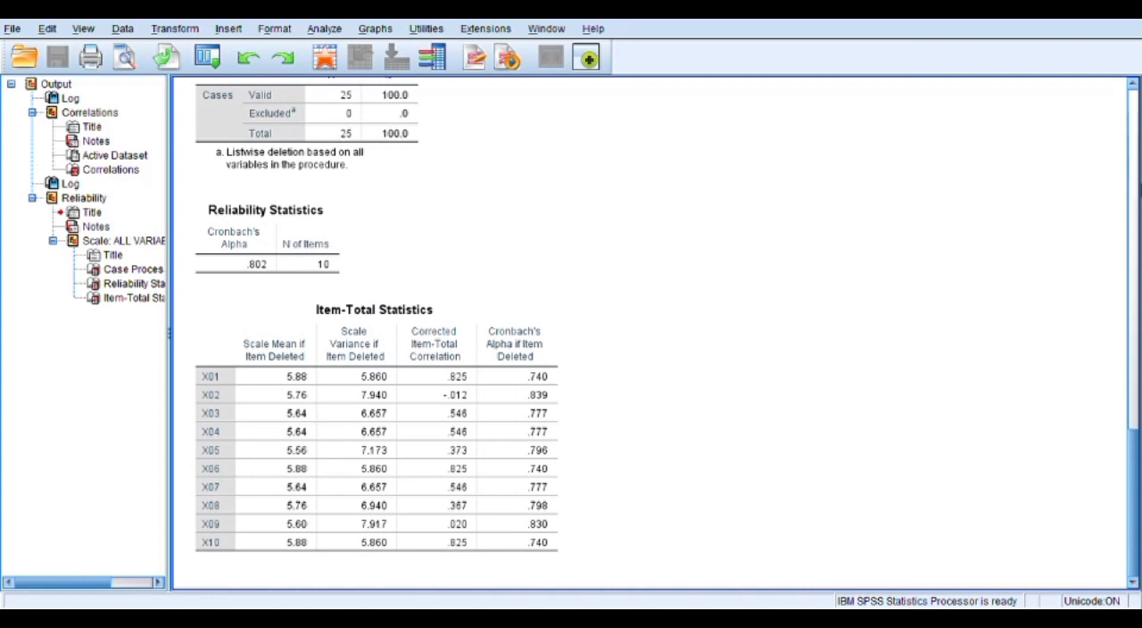
{"action": "left_click", "coordinate": [1133, 83]}
{"action": "left_click", "coordinate": [1133, 83]}
{"action": "left_click", "coordinate": [1133, 83]}
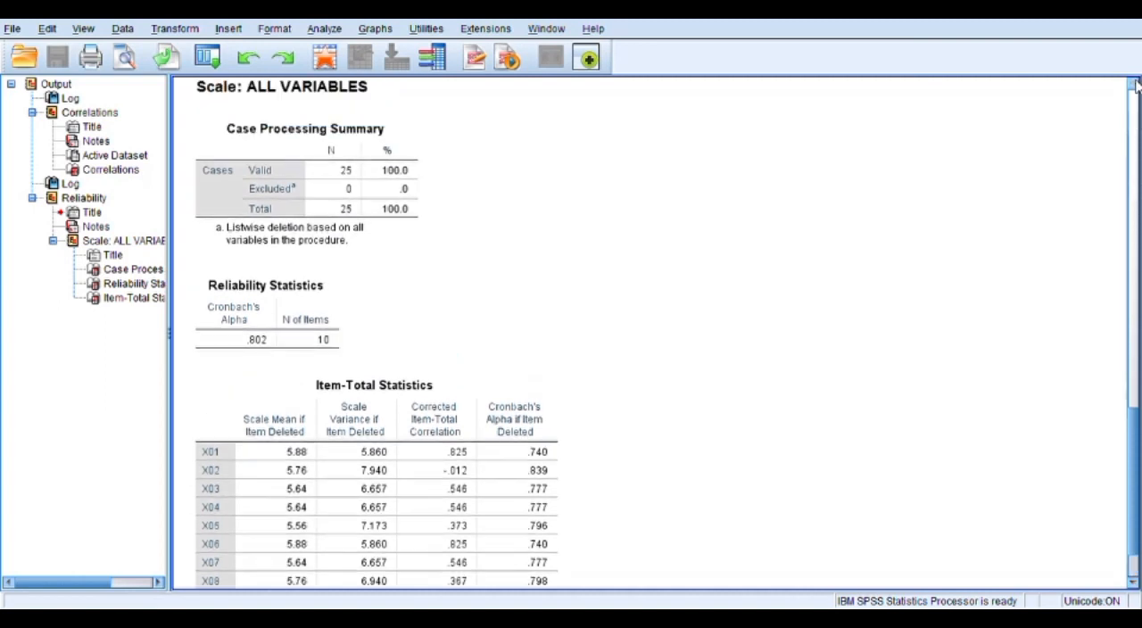